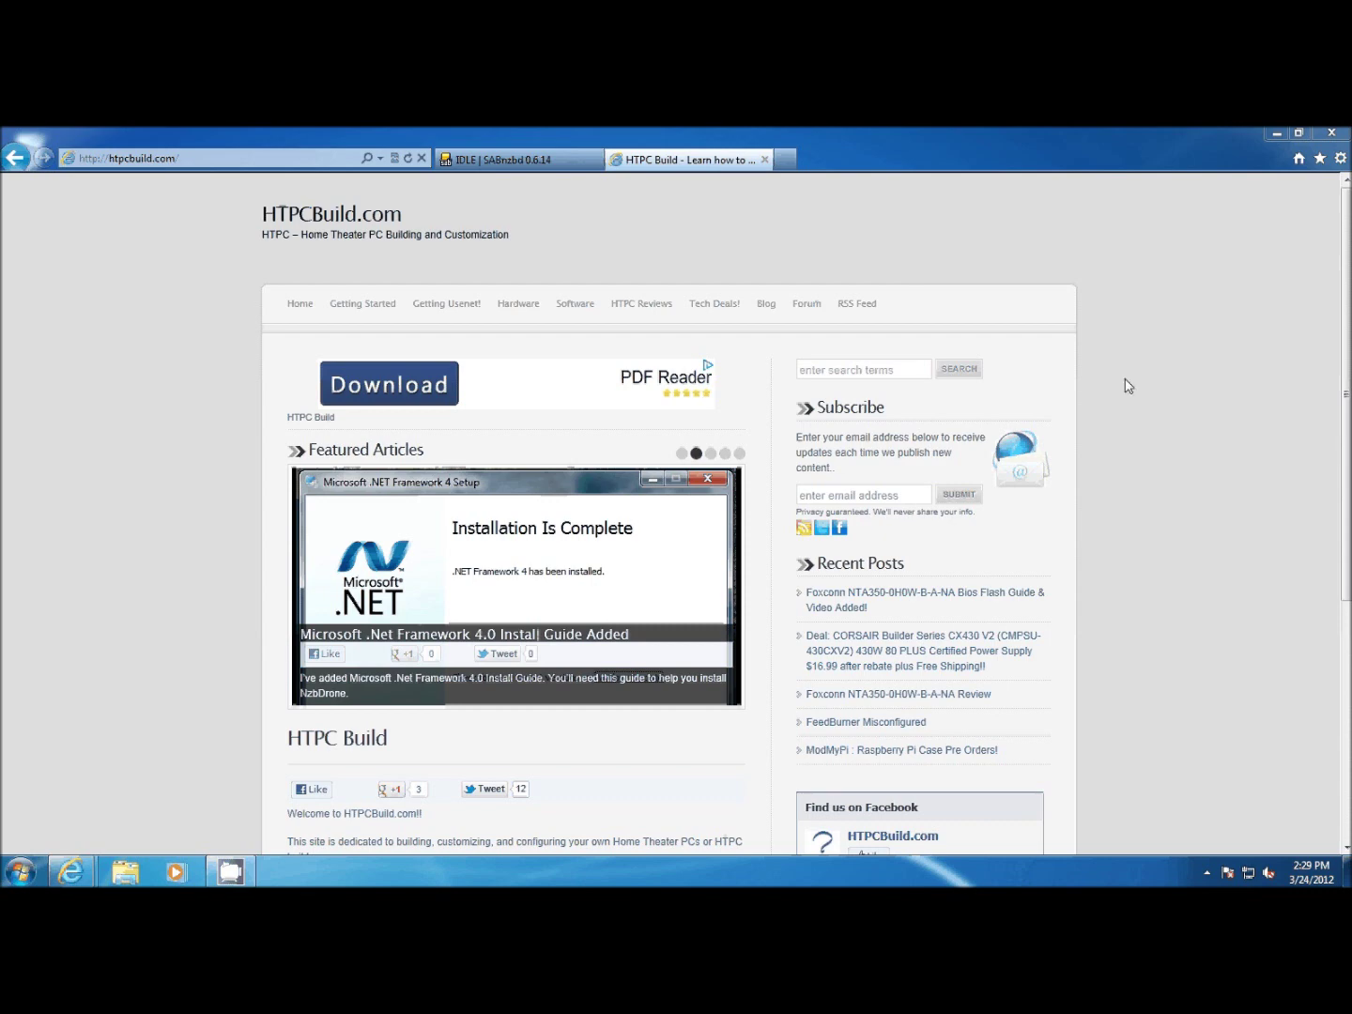
- Open the 'Adding download Categories' page under Software > Sabnzbd > Advanced Configuration Guide
mouse_move(578, 341)
mouse_move(873, 391)
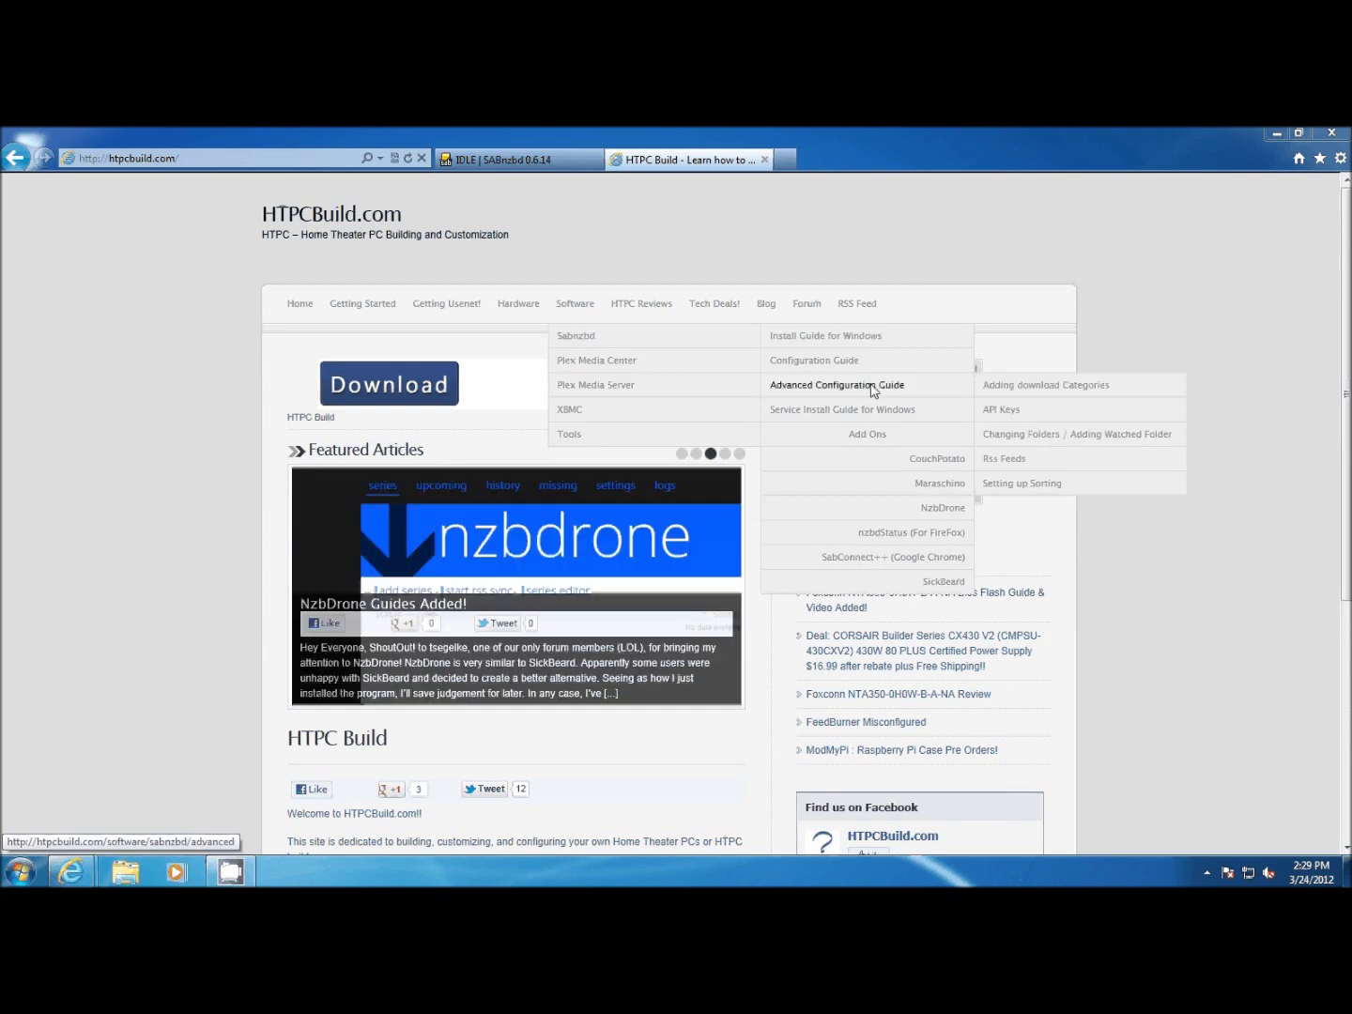
click(986, 397)
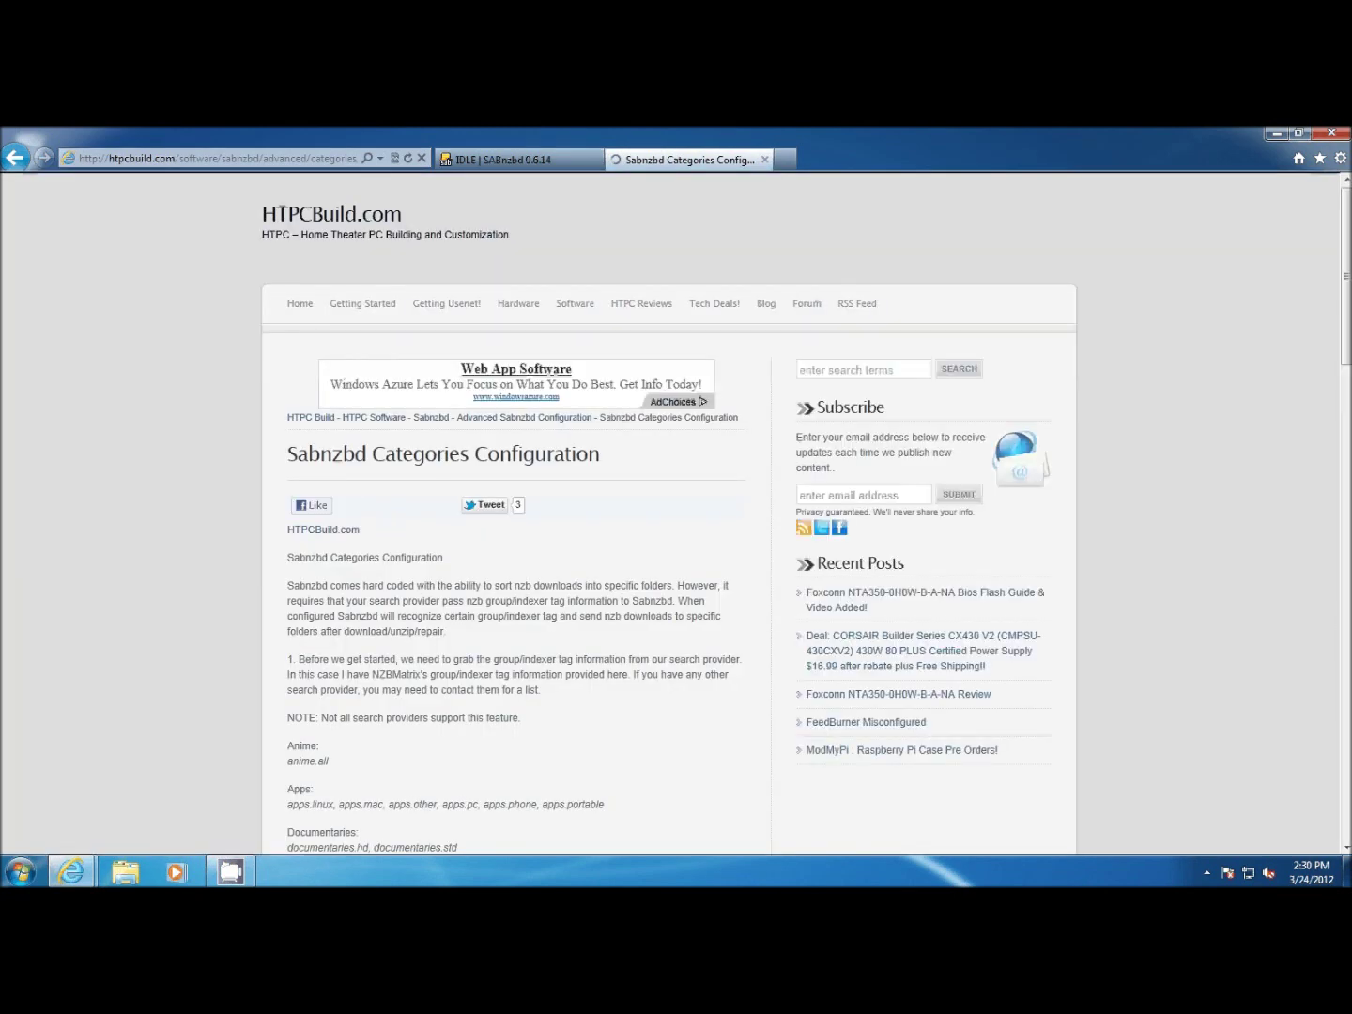
- Scroll to the Anime-through-Other tag lists and highlight them, then bring up SABnzbd
scroll(330, 692, down, 2)
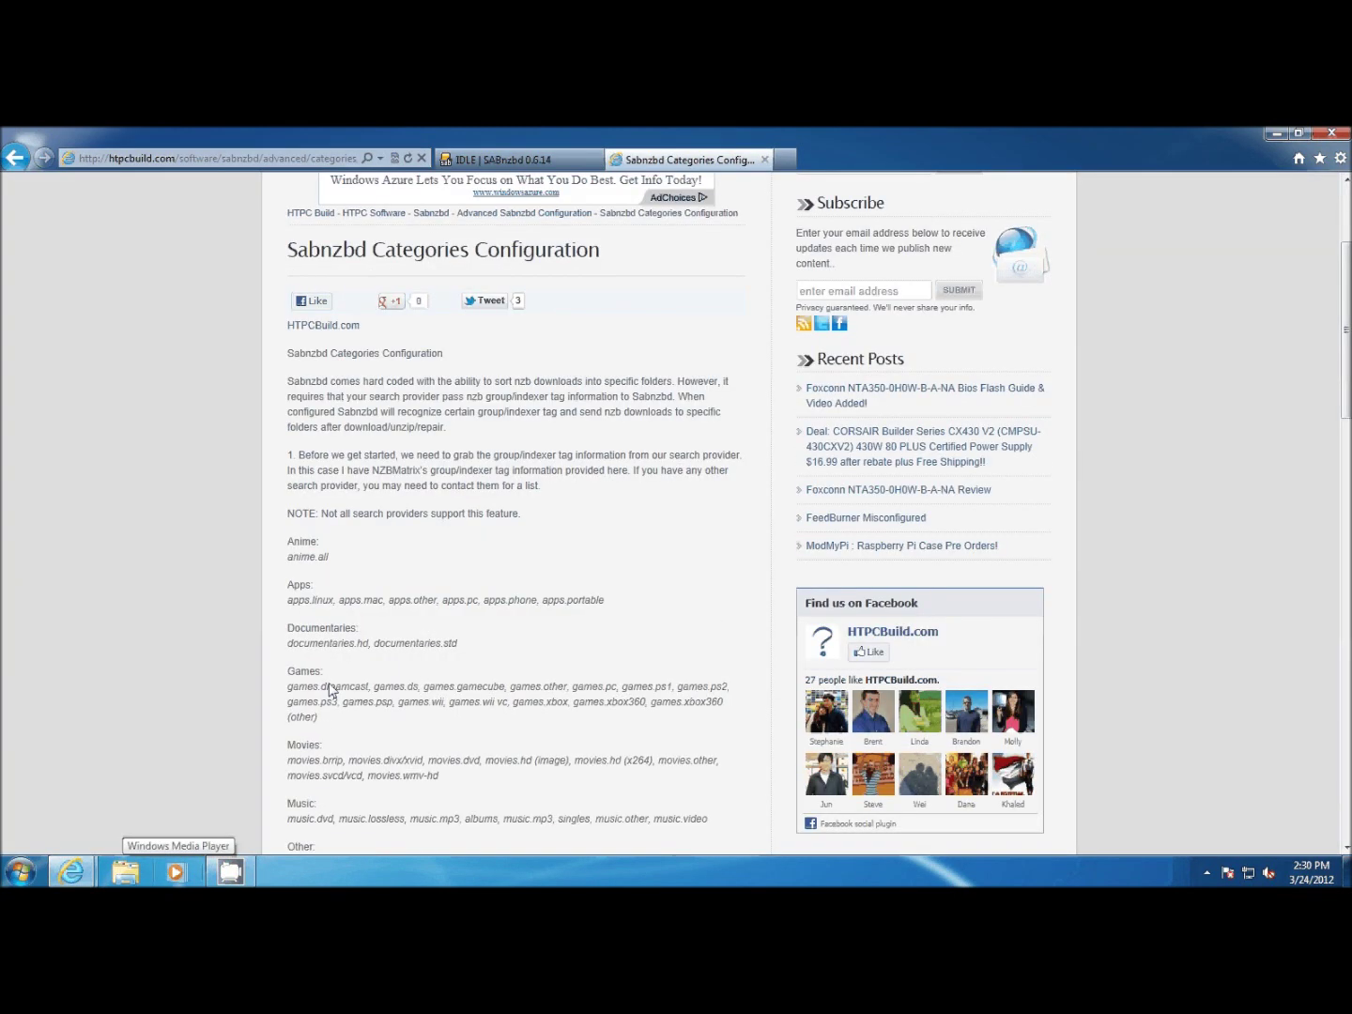
scroll(331, 692, down, 2)
drag(373, 266, 566, 270)
drag(286, 335, 539, 681)
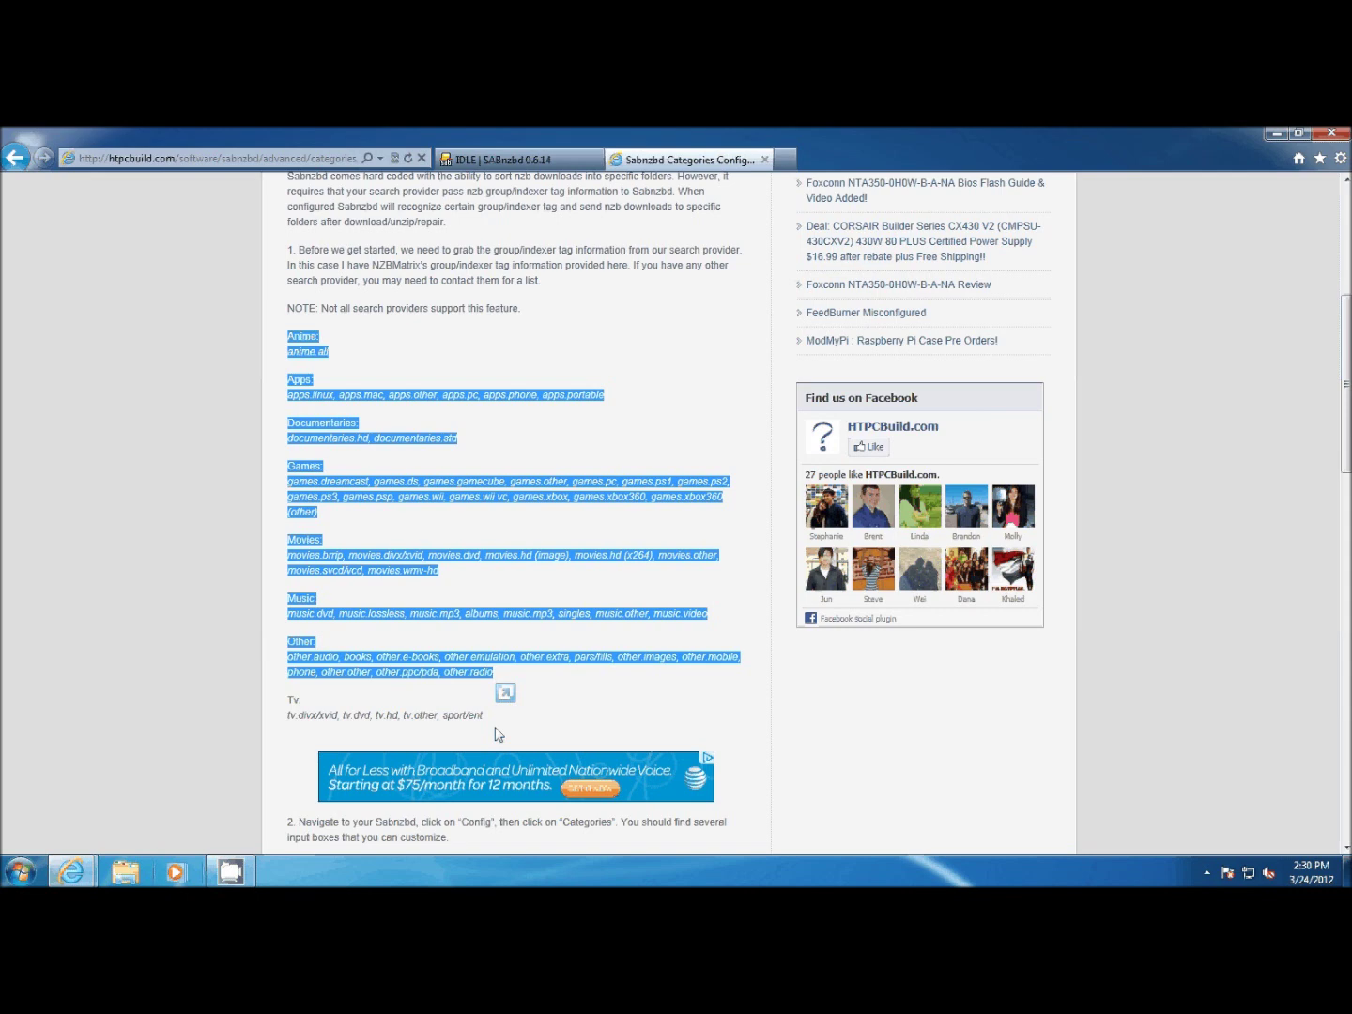
click(539, 160)
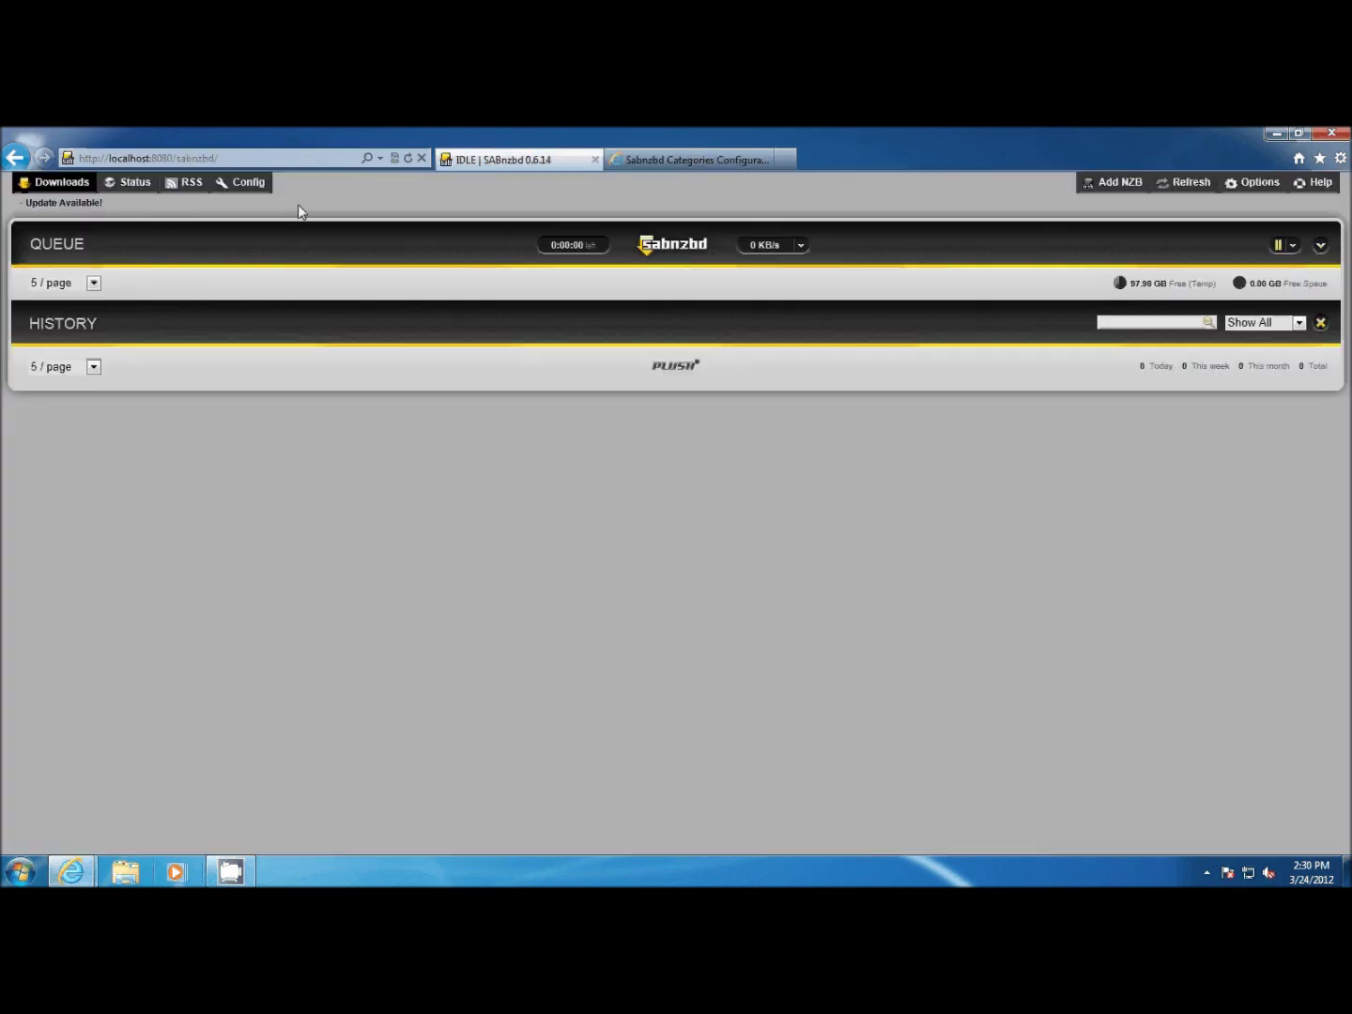
- Go to SABnzbd's Config and choose the Categories section
click(248, 184)
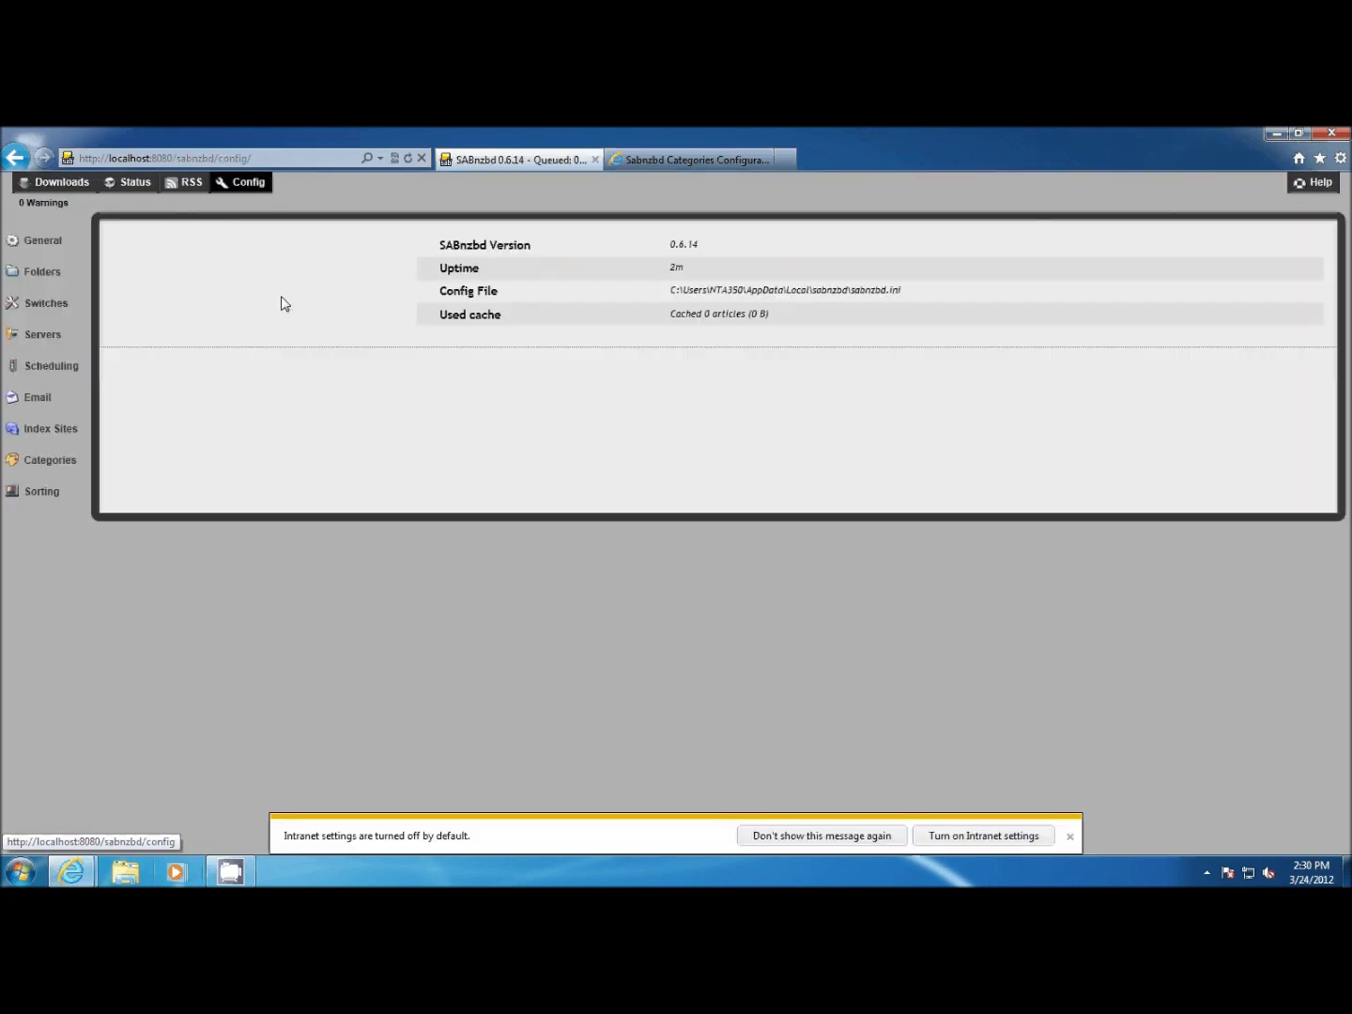
click(61, 462)
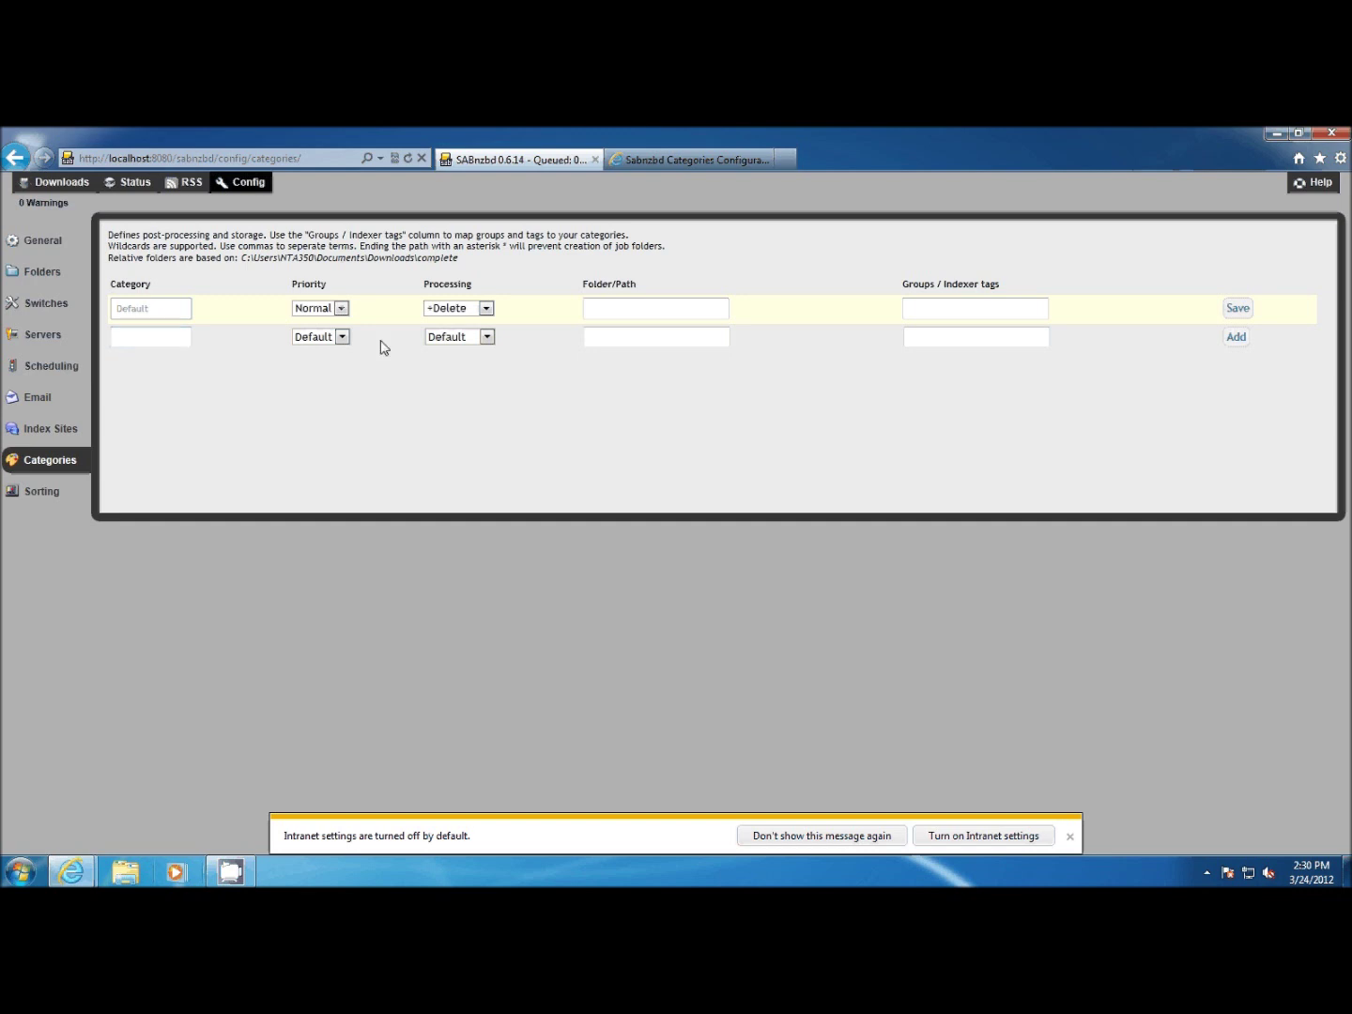
- Create an Anime category tagged anime.all with folder C:\Anime, copying both values from the guide
click(629, 165)
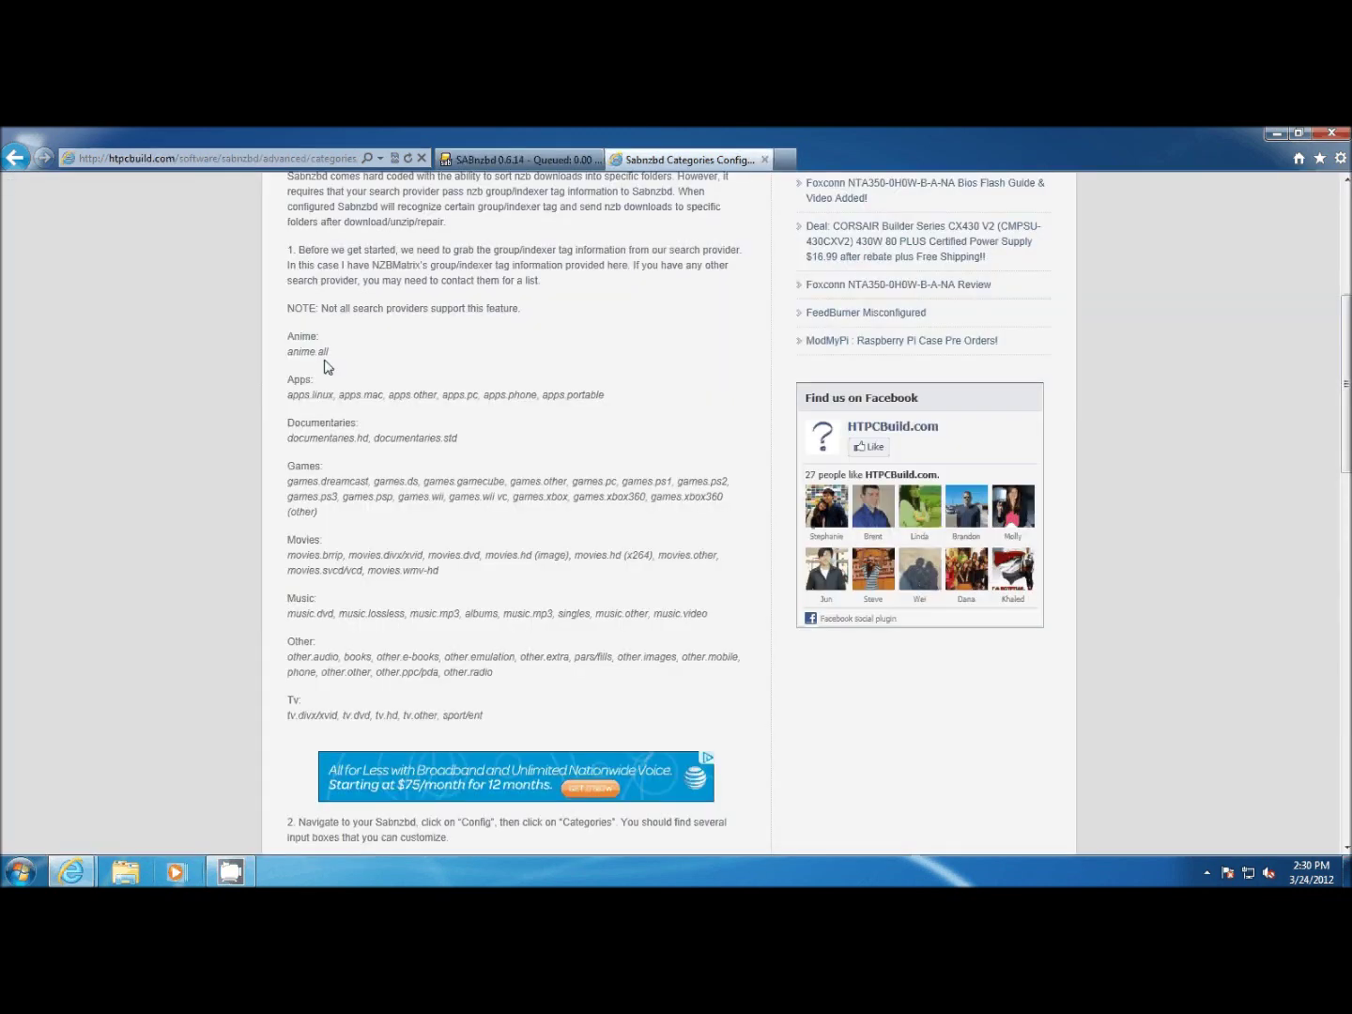
double_click(299, 338)
drag(301, 341, 170, 344)
click(645, 165)
click(291, 363)
drag(289, 359, 329, 351)
drag(308, 351, 921, 348)
click(699, 346)
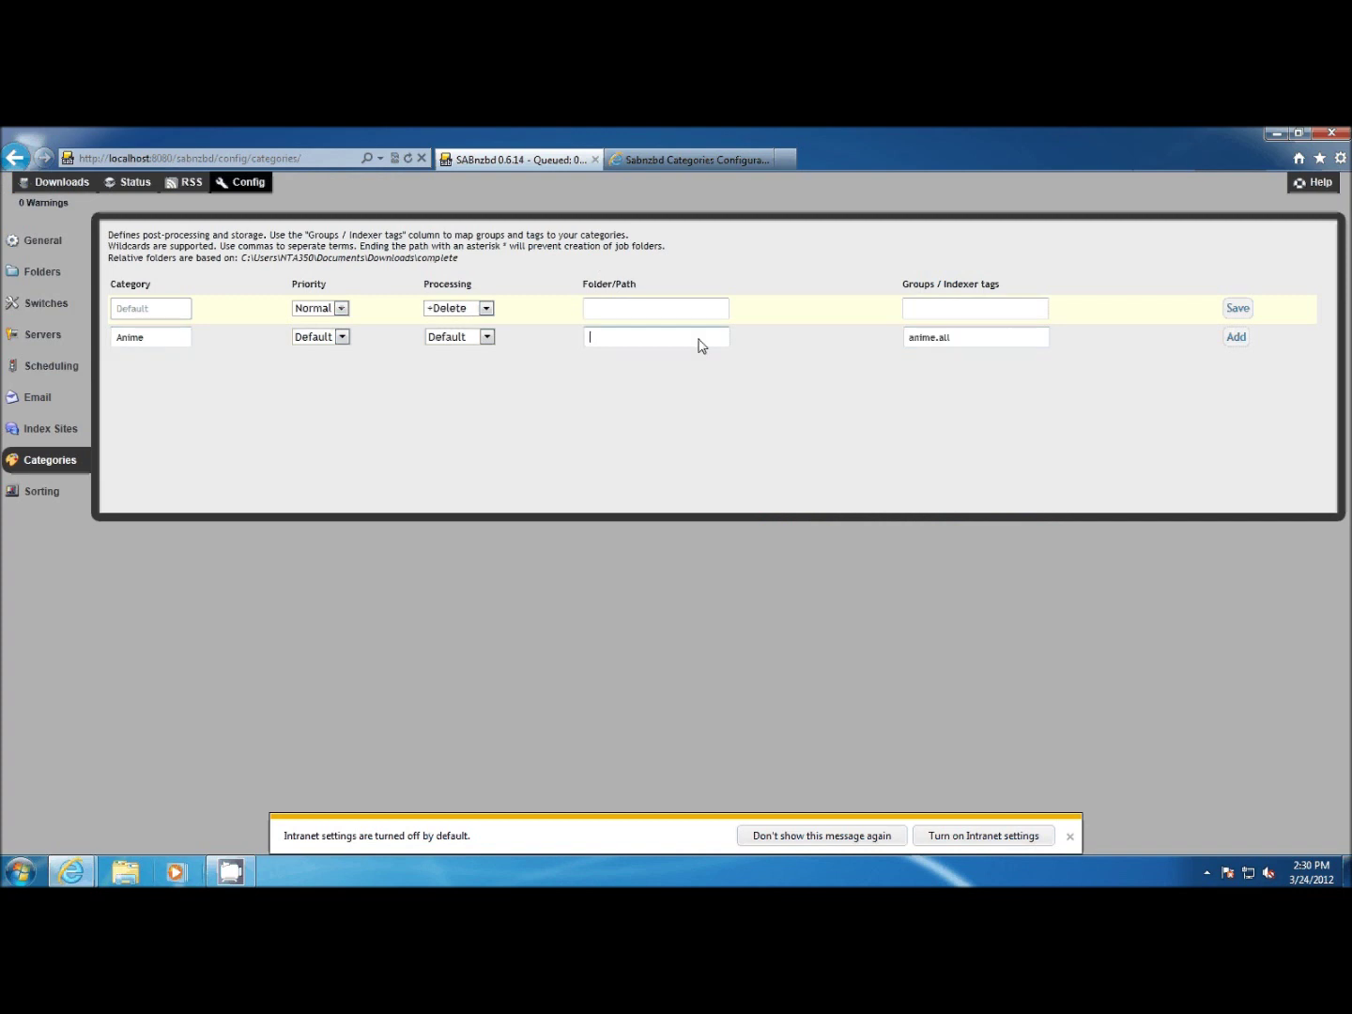
text(c:\Anime)
key(Return)
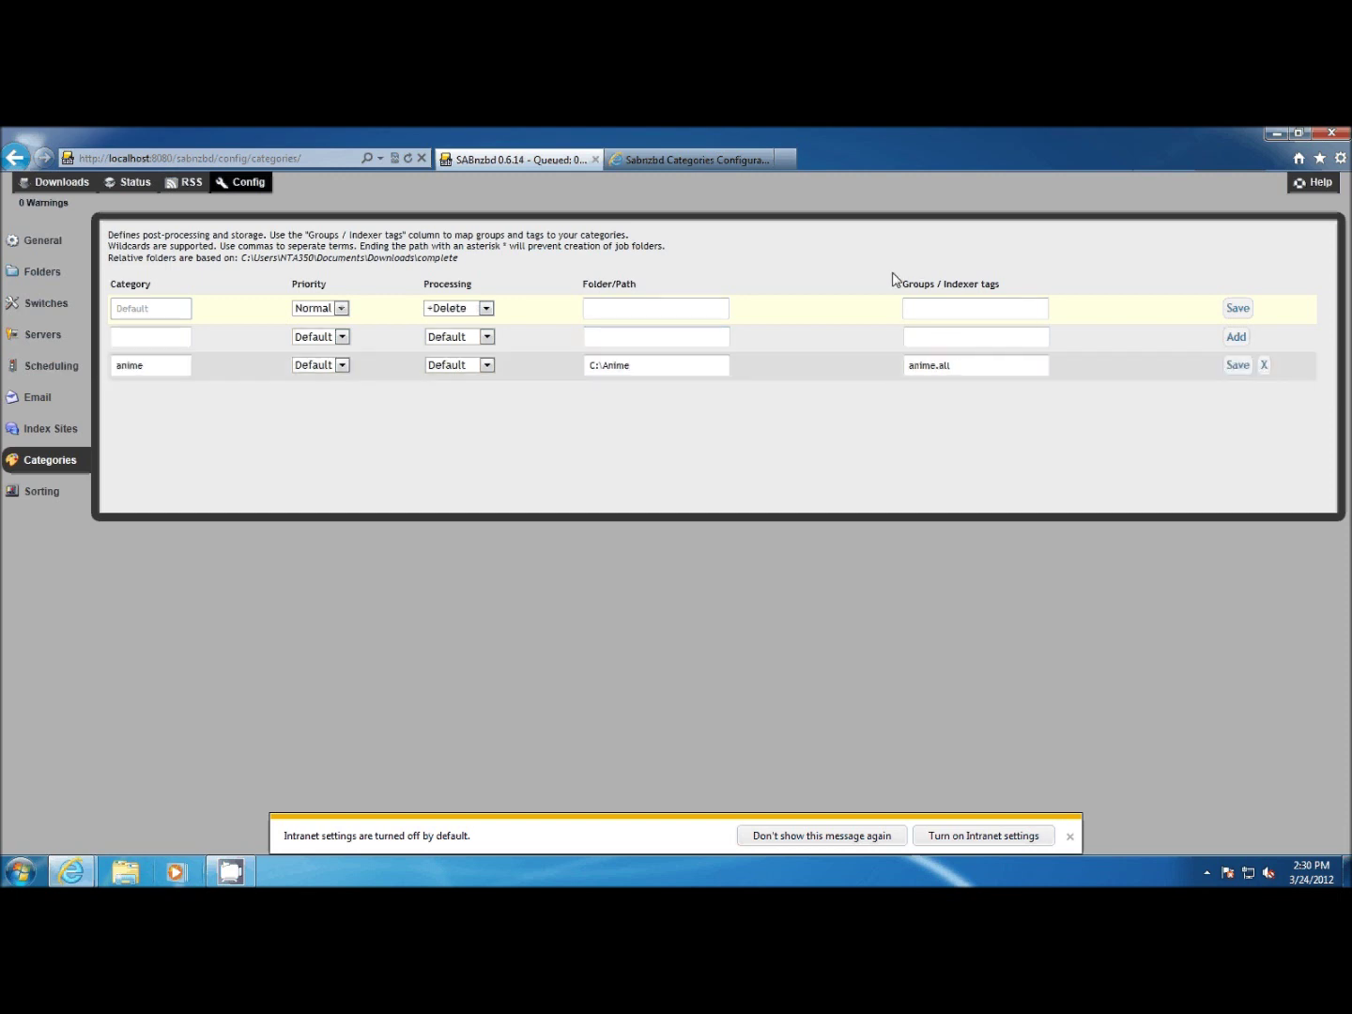
click(663, 162)
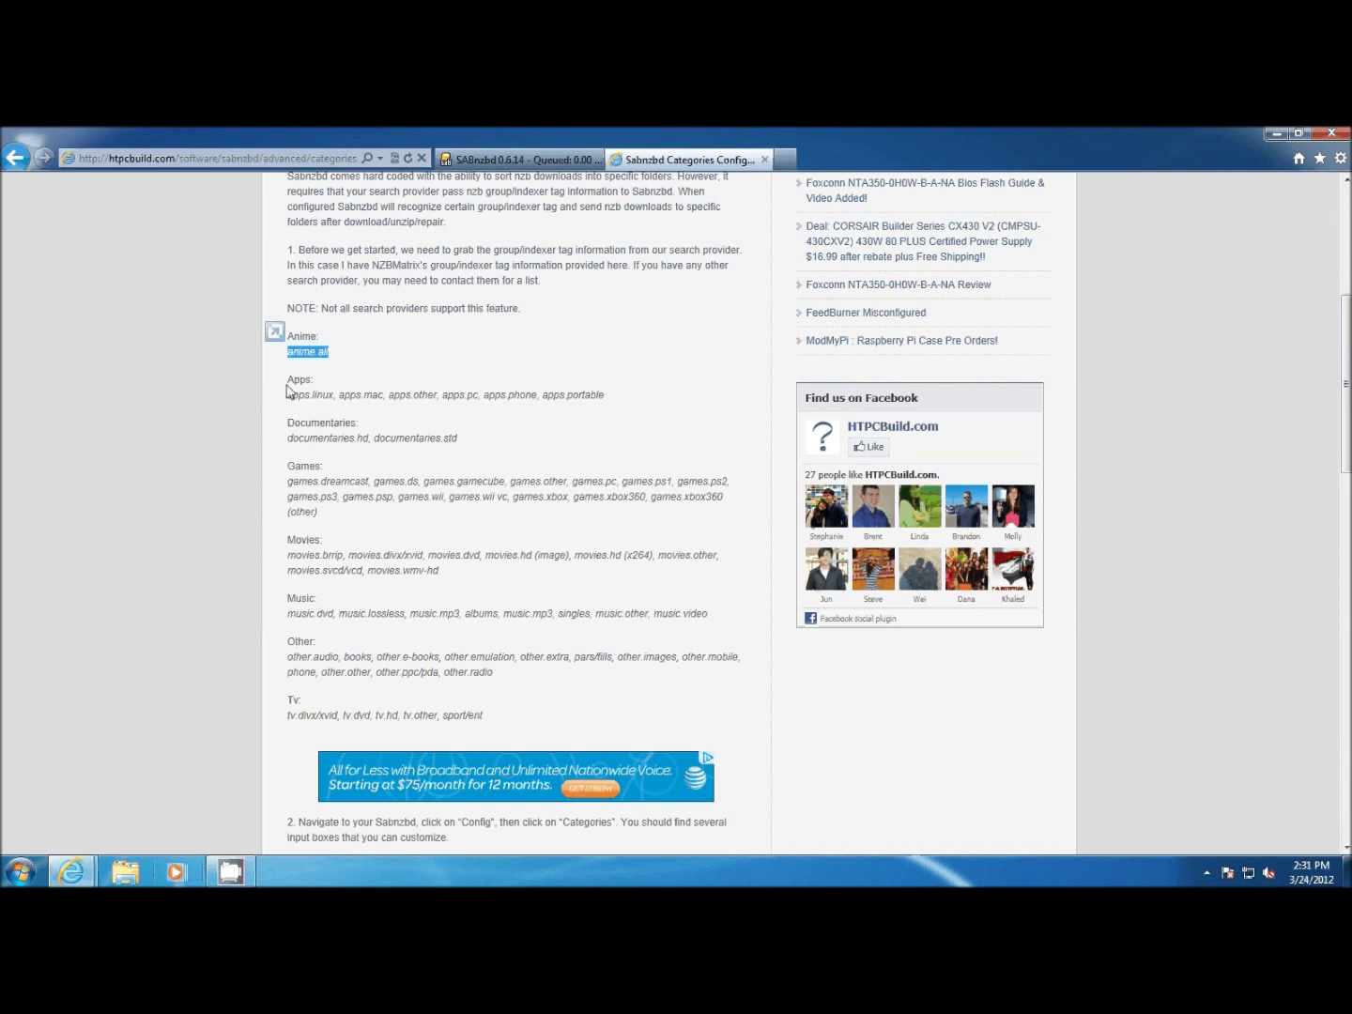
- Start a new category named Tv with folder path C:\Tv Shows
click(291, 710)
double_click(292, 702)
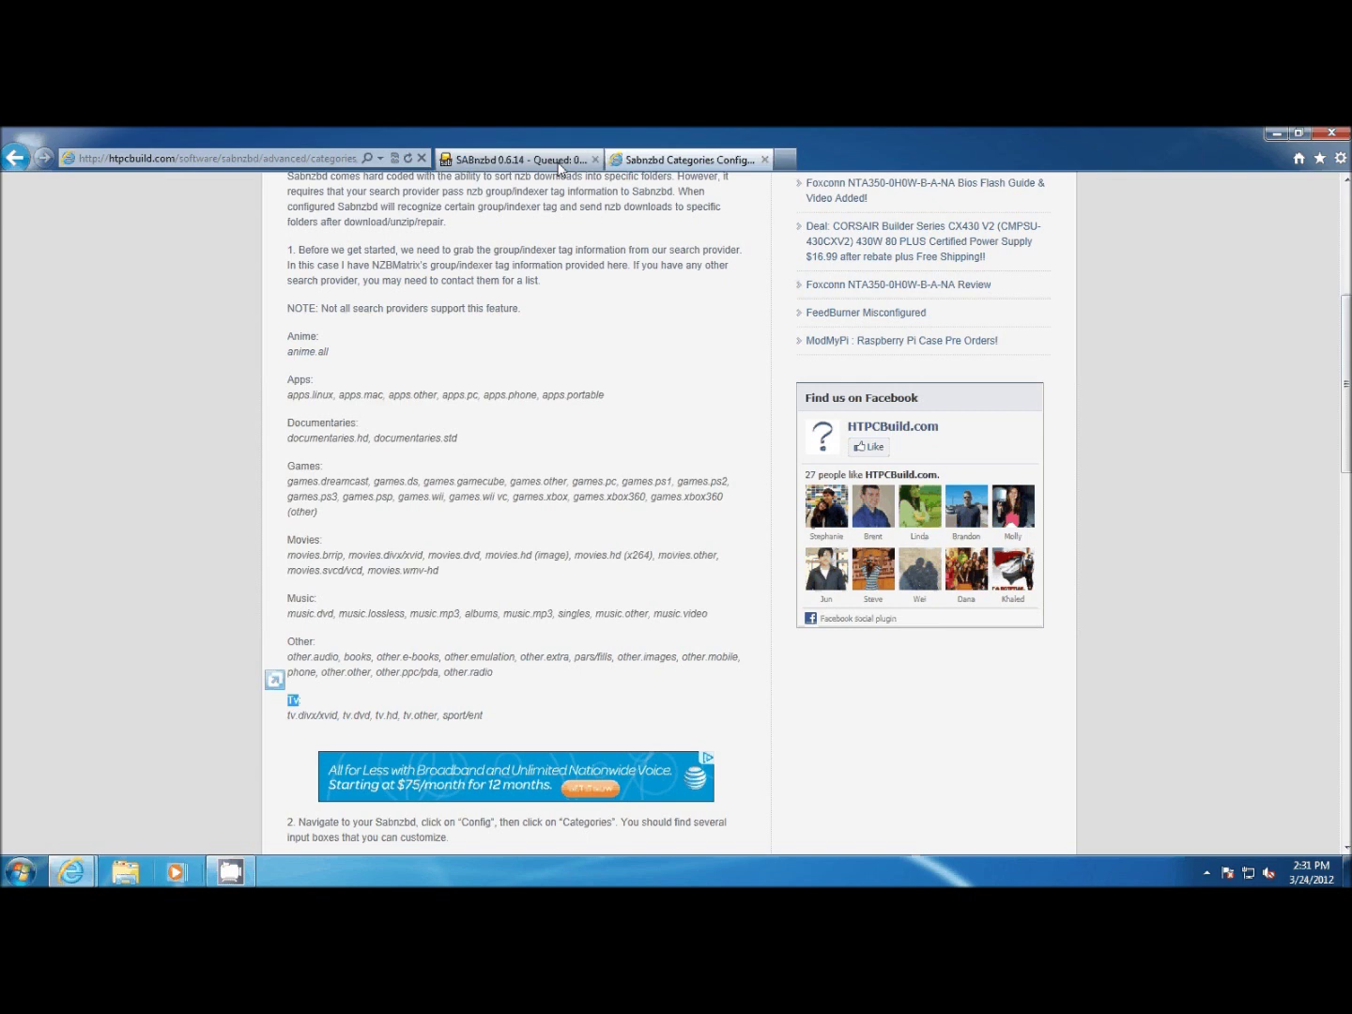
click(560, 169)
click(150, 338)
key(ctrl+v)
click(656, 344)
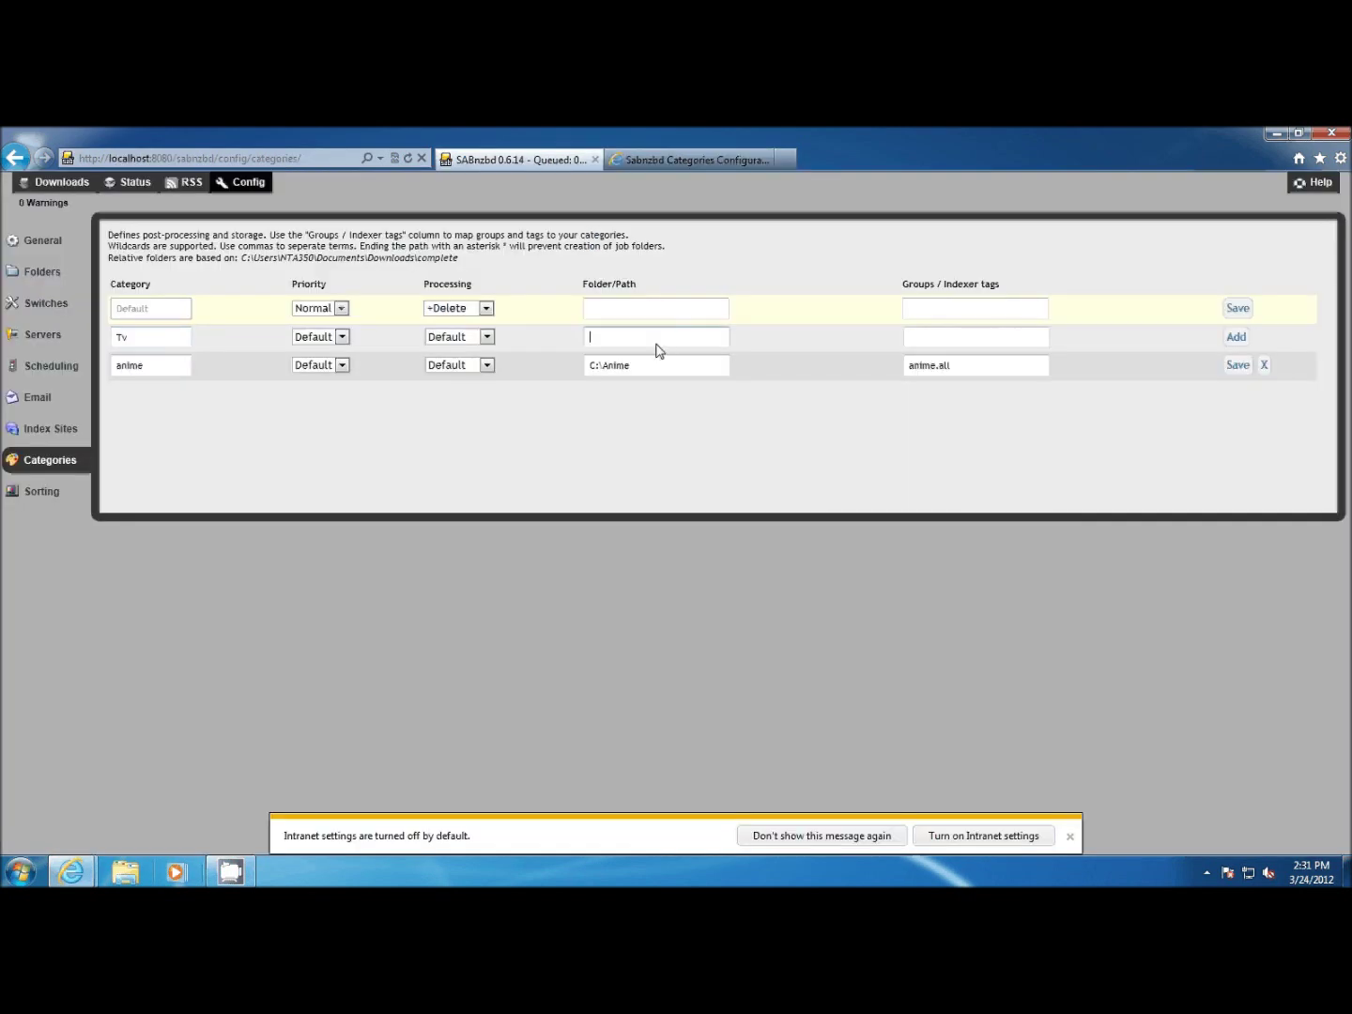
text(C:\Tv Shows)
- Paste the Tv tags (tv.divx/xvid, tv.dvd, tv.hd, tv.other, sport/ent) and add the category
click(682, 162)
double_click(301, 714)
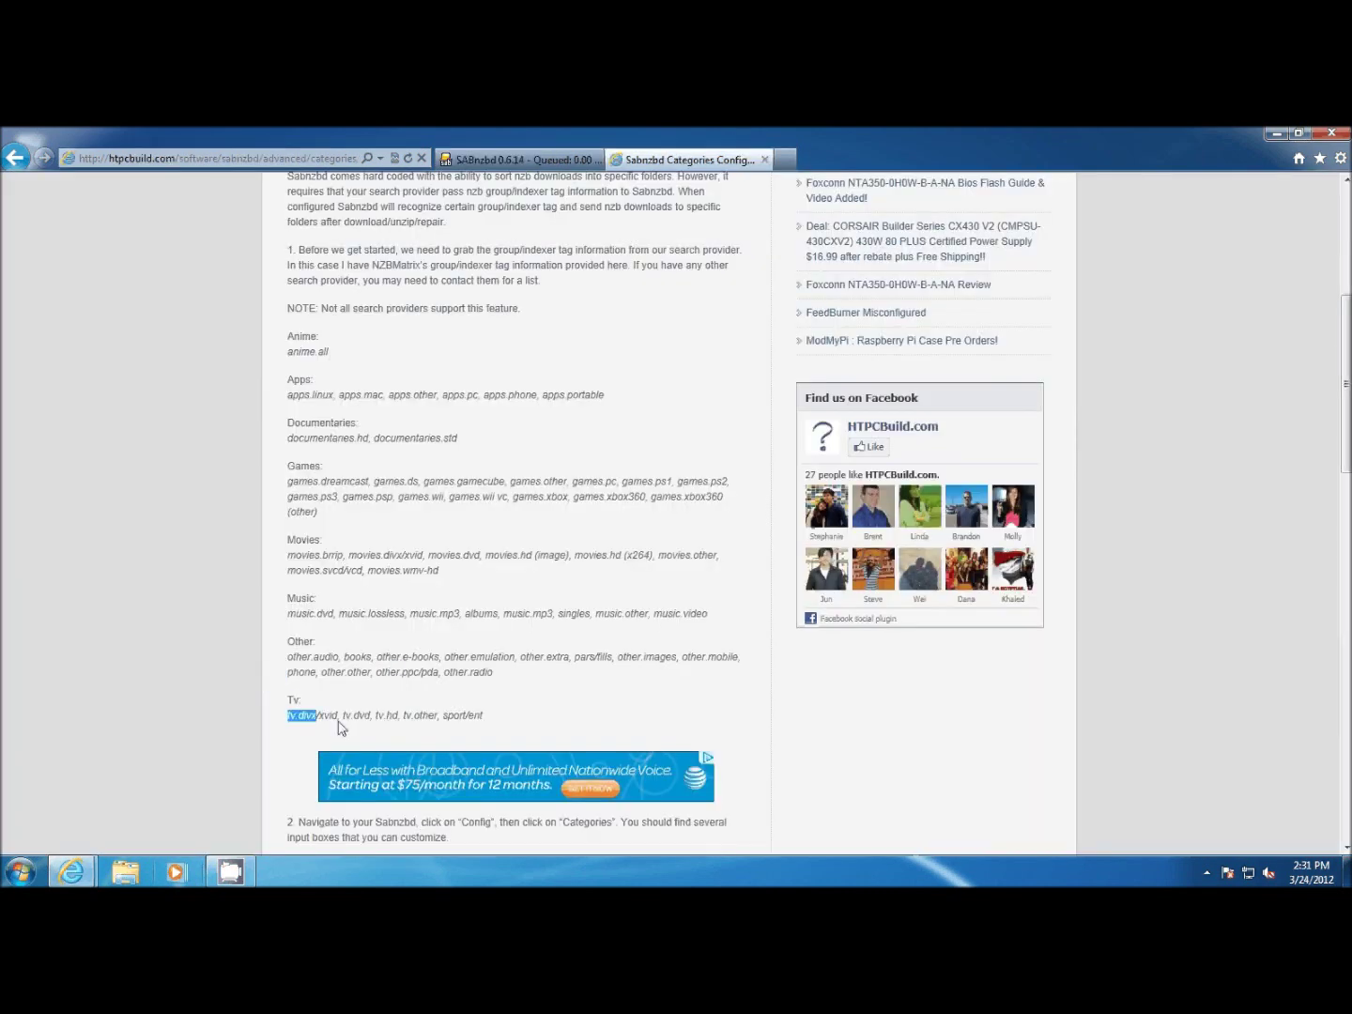
drag(340, 728, 500, 716)
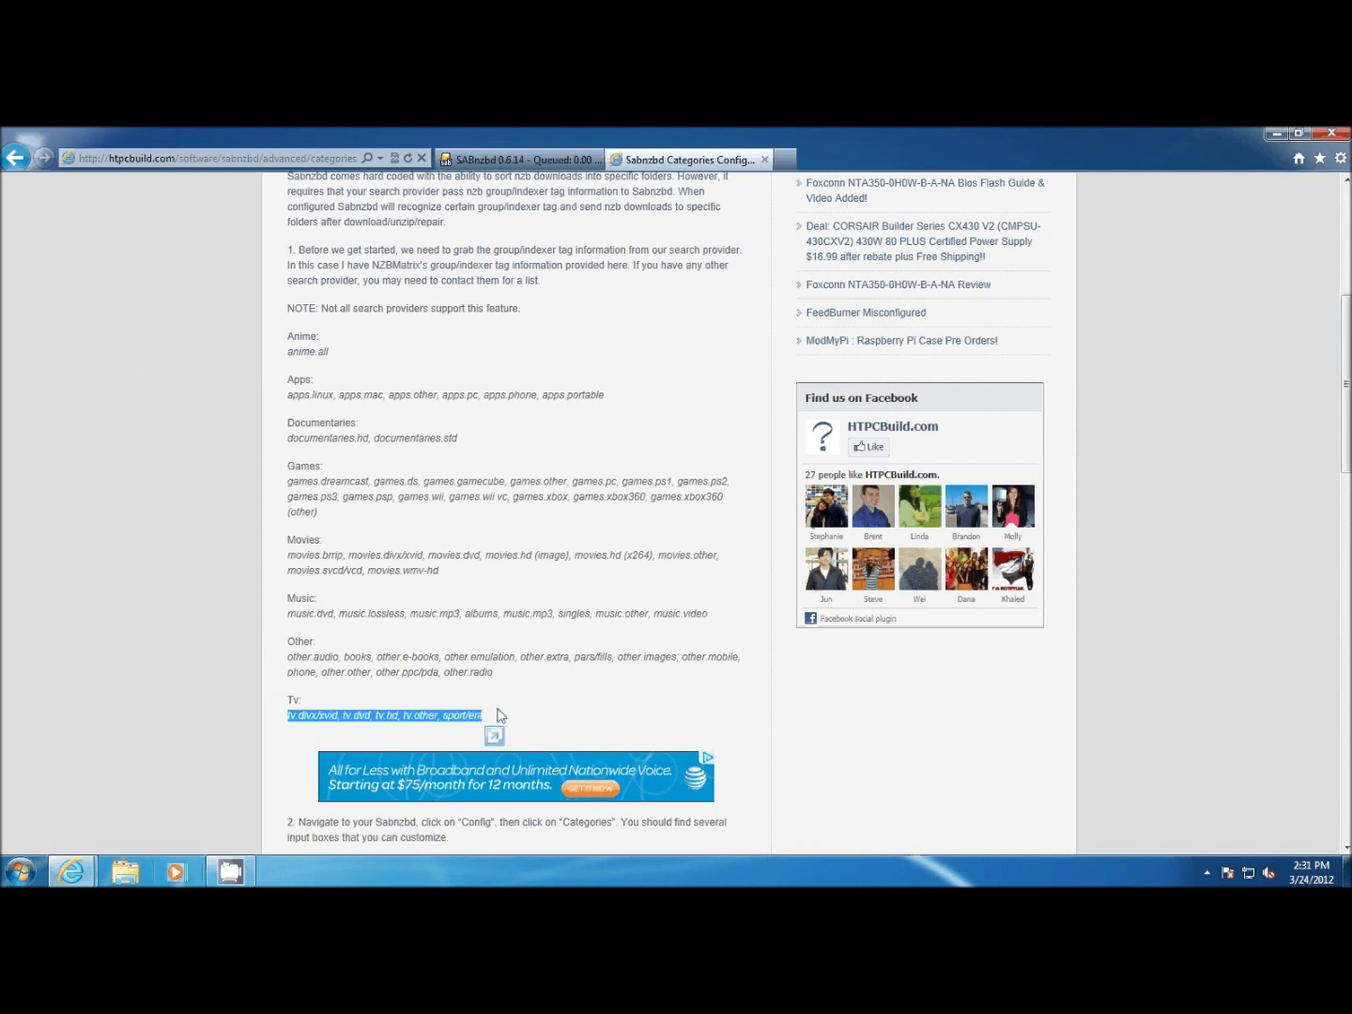
click(522, 159)
click(1023, 337)
key(ctrl+v)
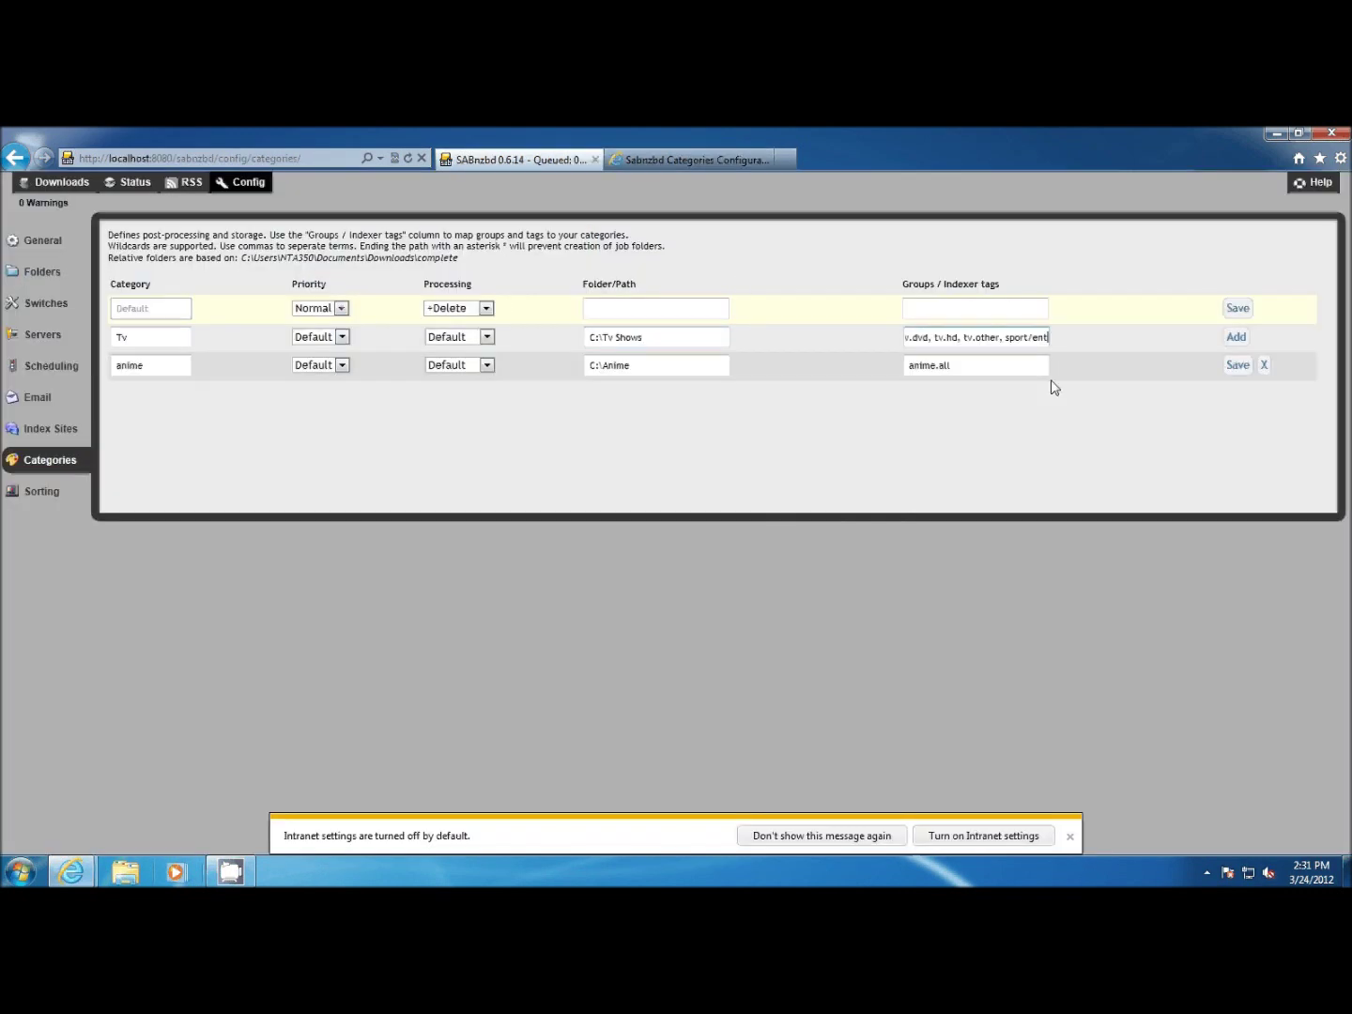
click(1236, 337)
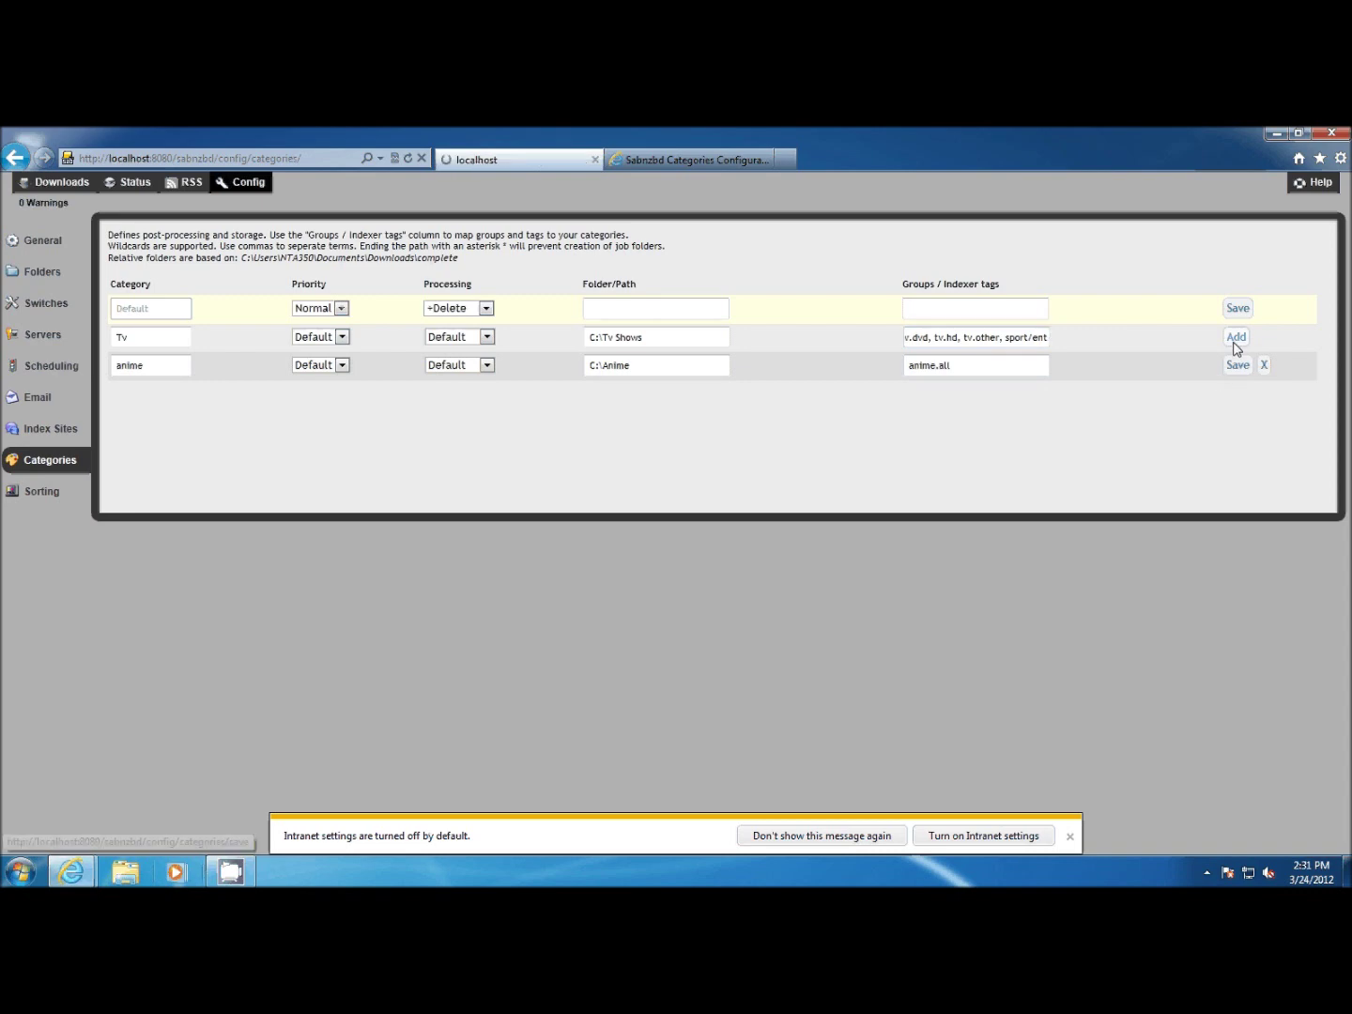
- Start a new category named Documentaries with folder C:\Tv Shows
key(ctrl+Tab)
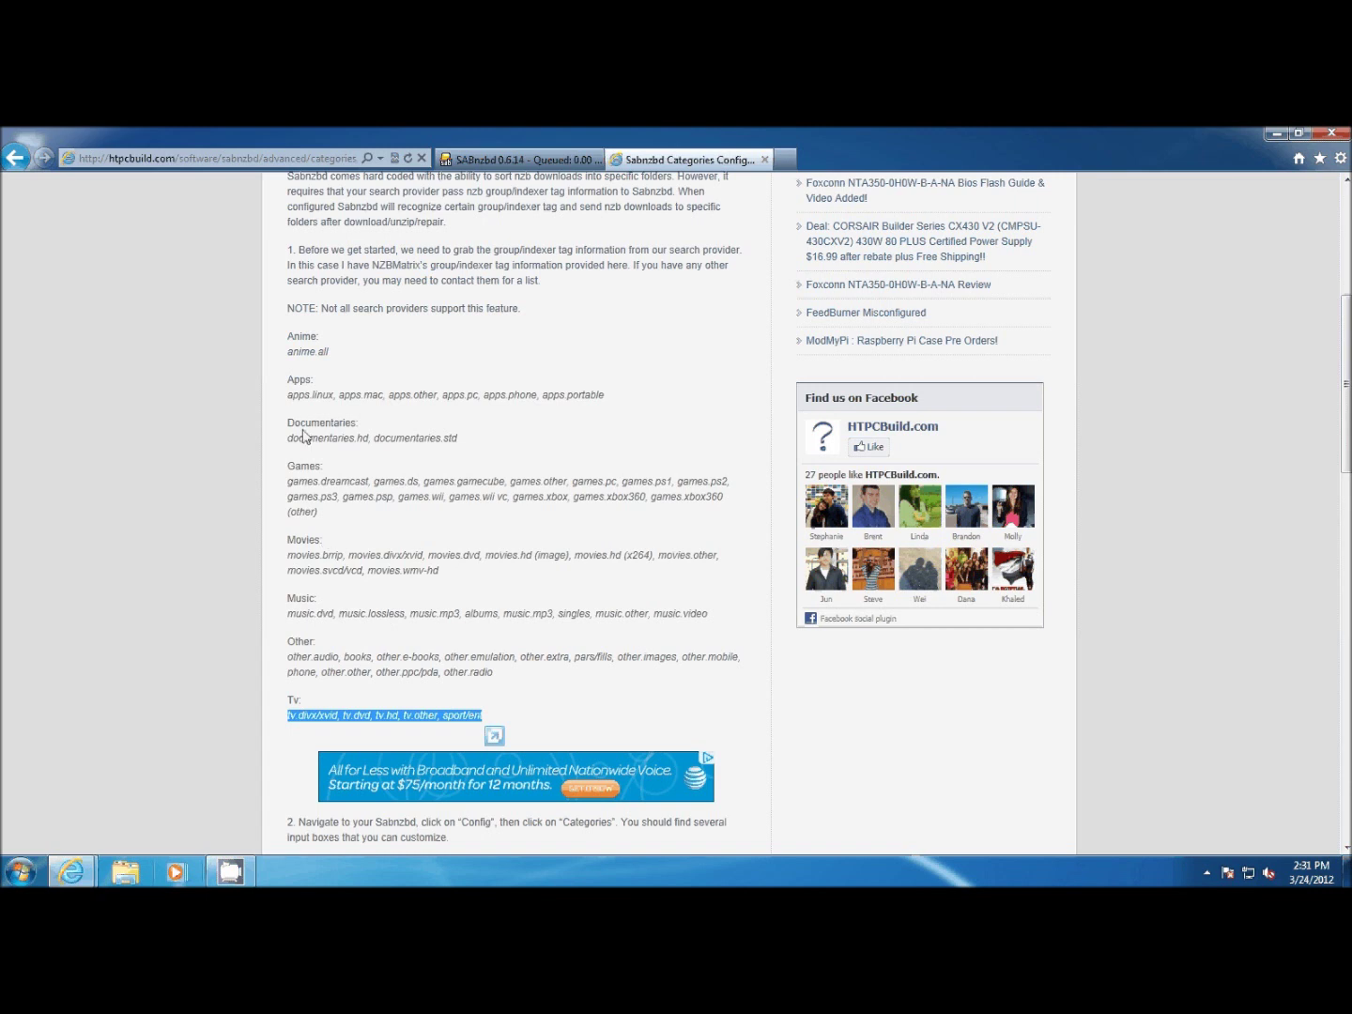
drag(287, 423, 147, 342)
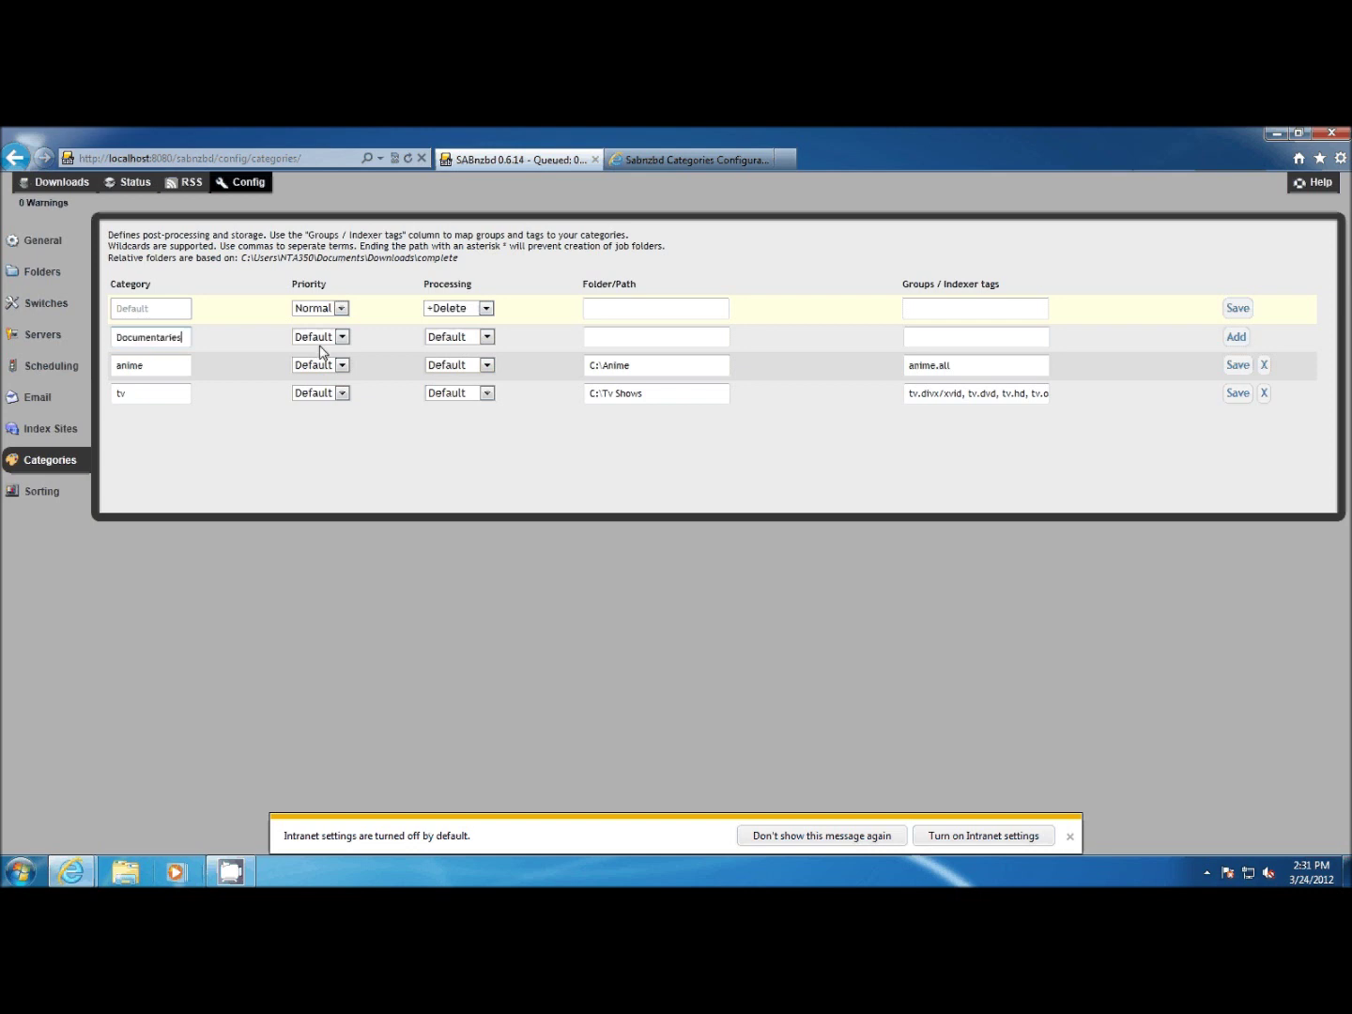
click(605, 333)
text(C:\Tv Shows)
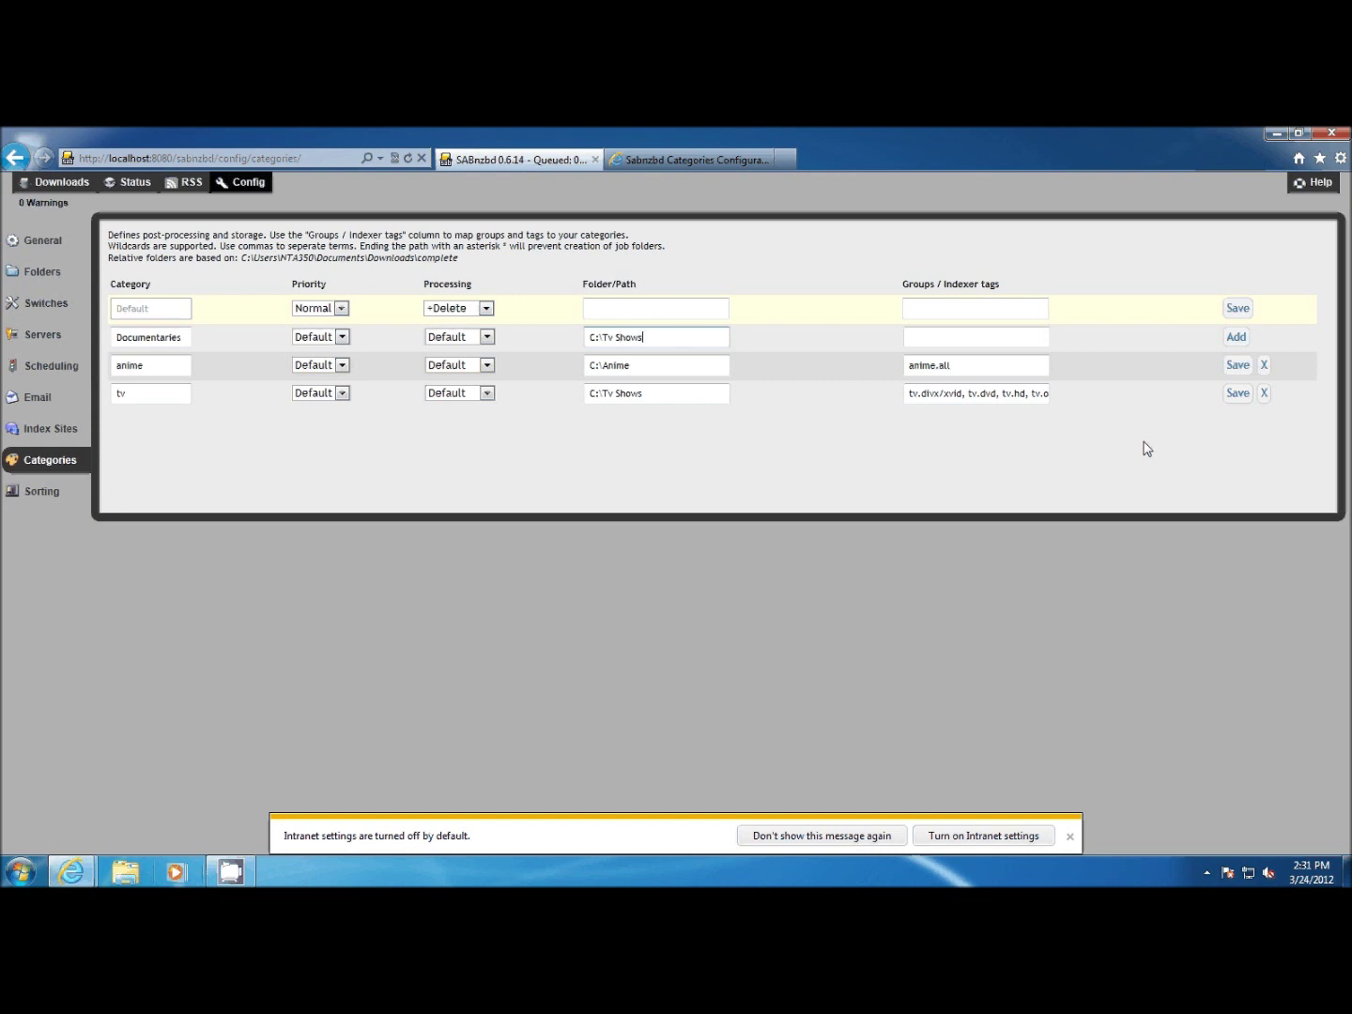
- Give it the tags documentaries.hd and documentaries.std and add the category
click(647, 166)
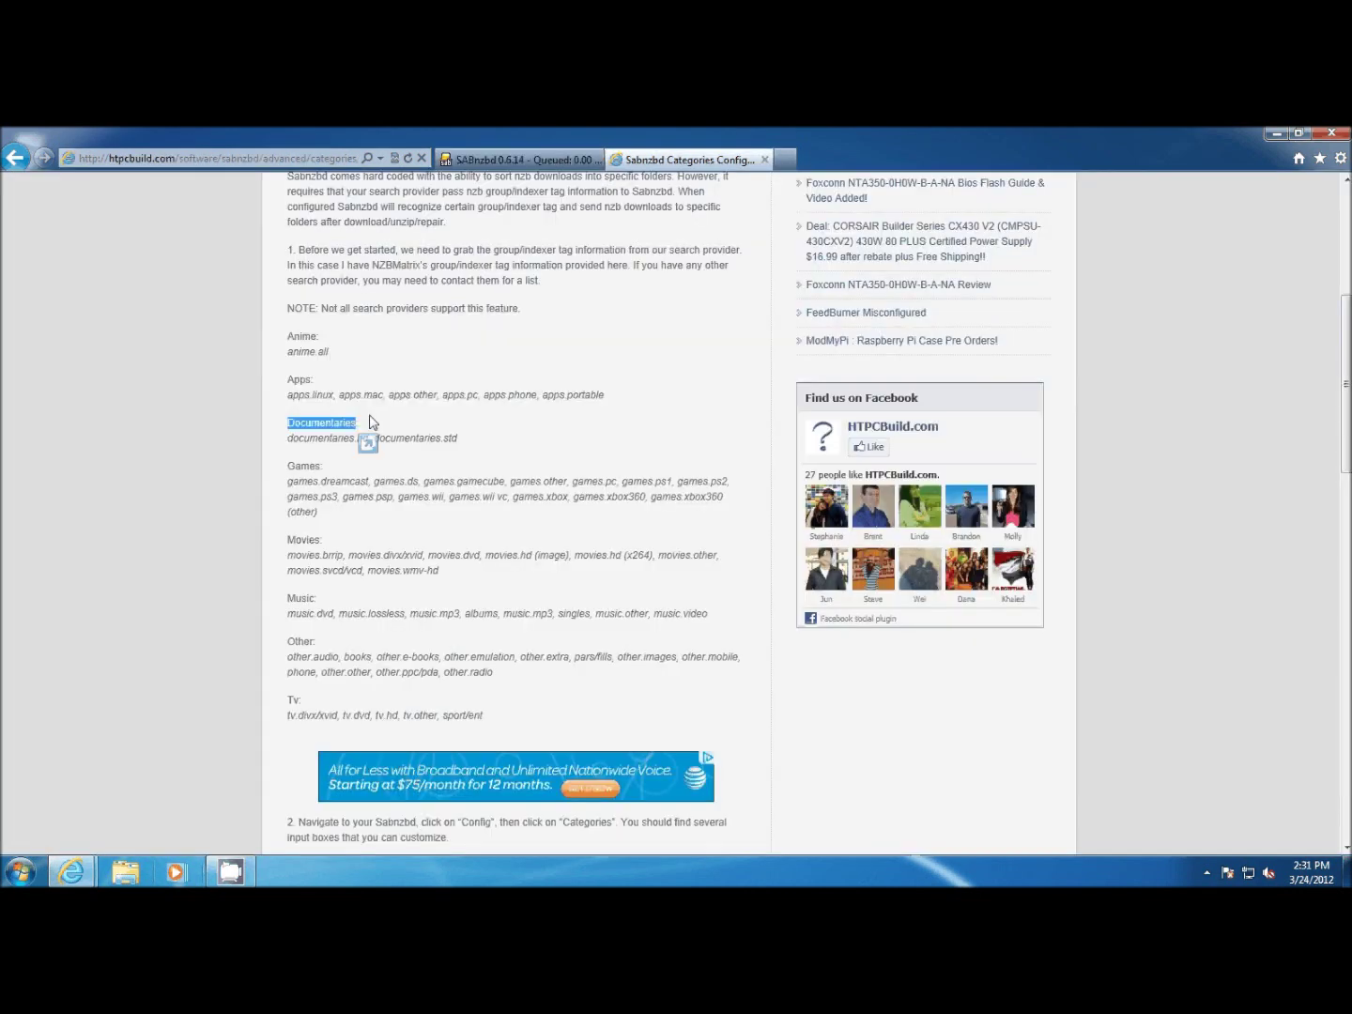
click(287, 447)
drag(288, 442, 459, 442)
key(ctrl+c)
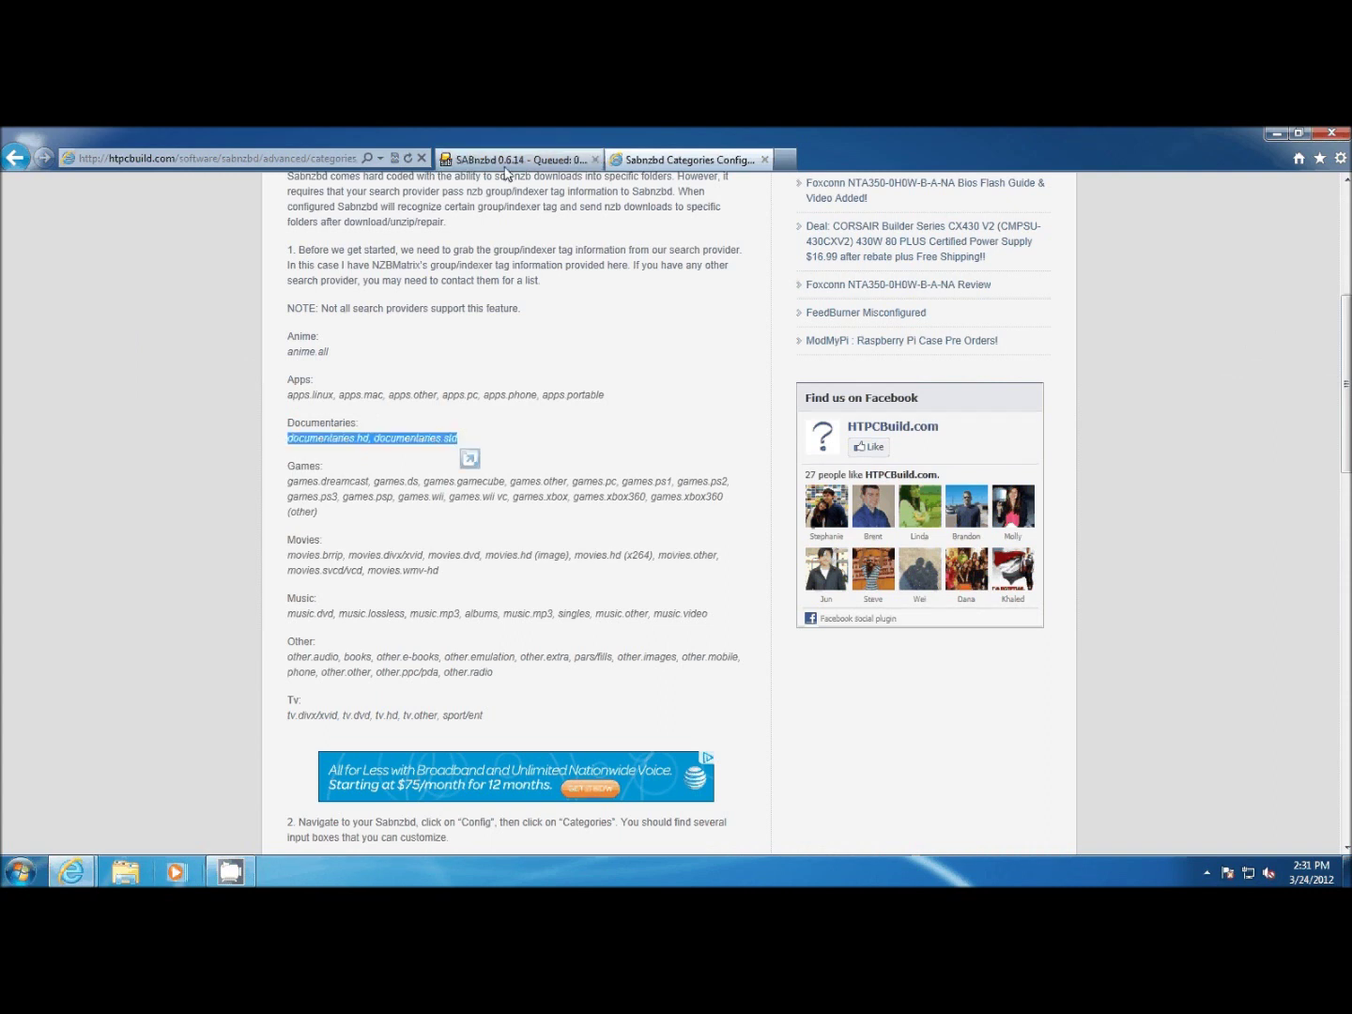
click(504, 163)
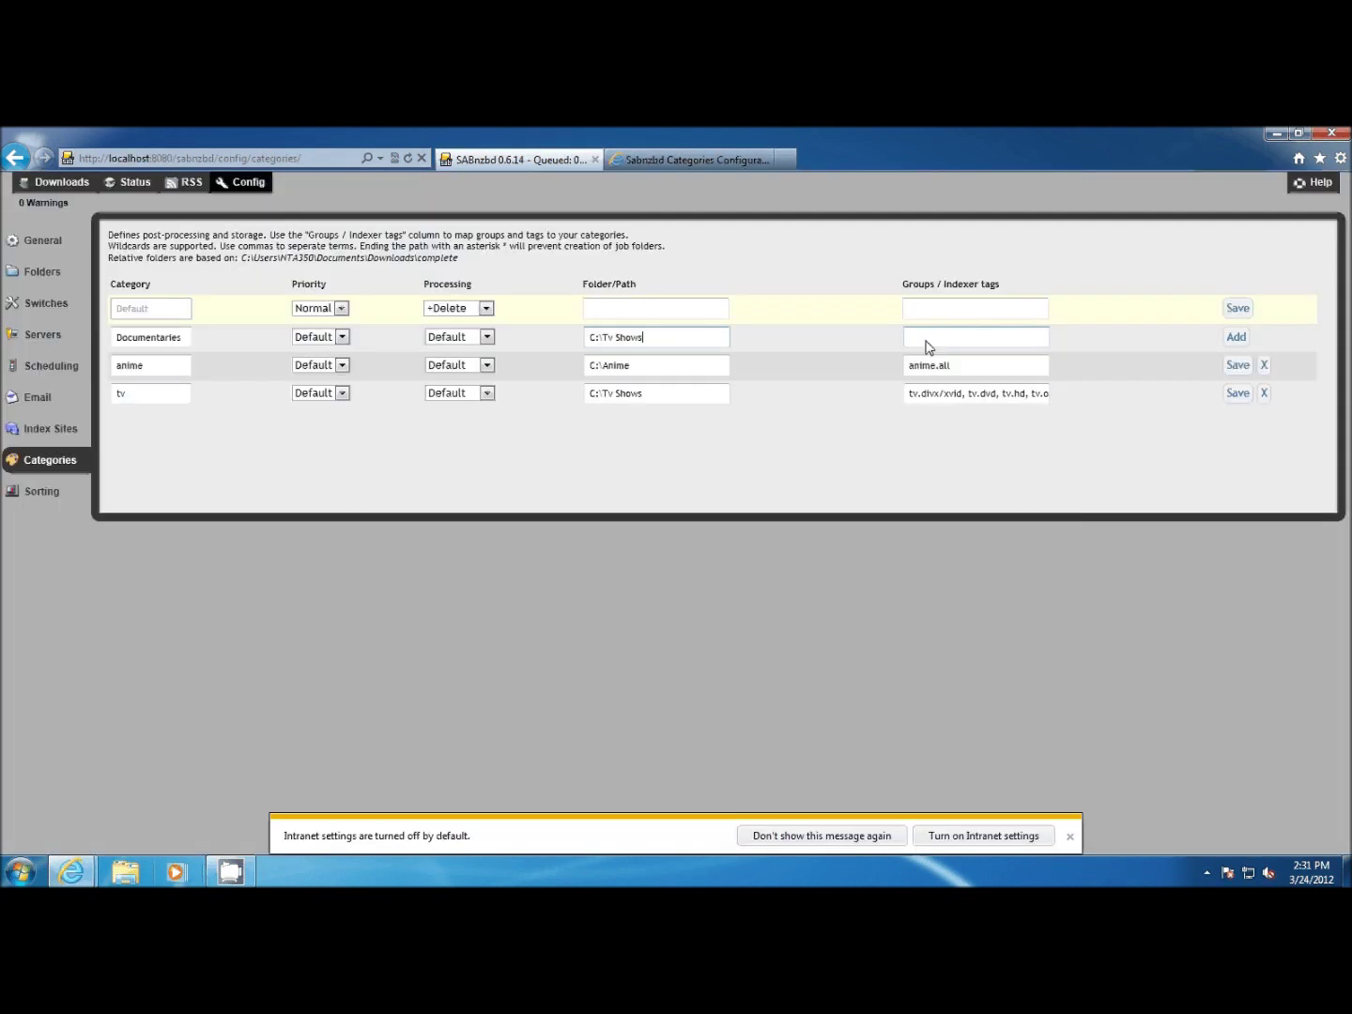
click(927, 344)
key(ctrl+v)
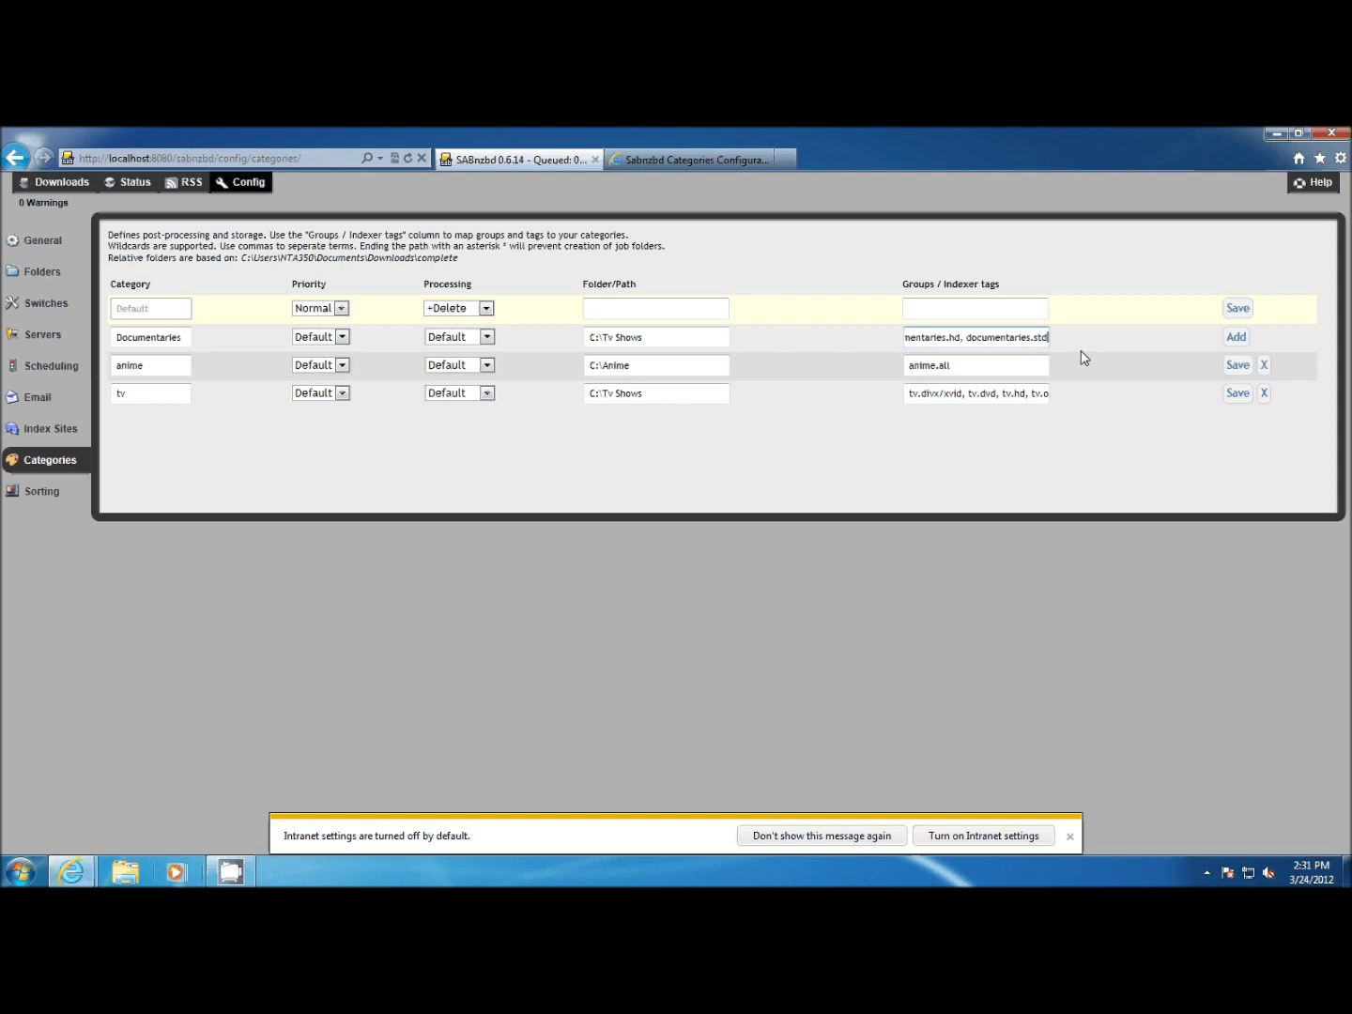
click(1236, 338)
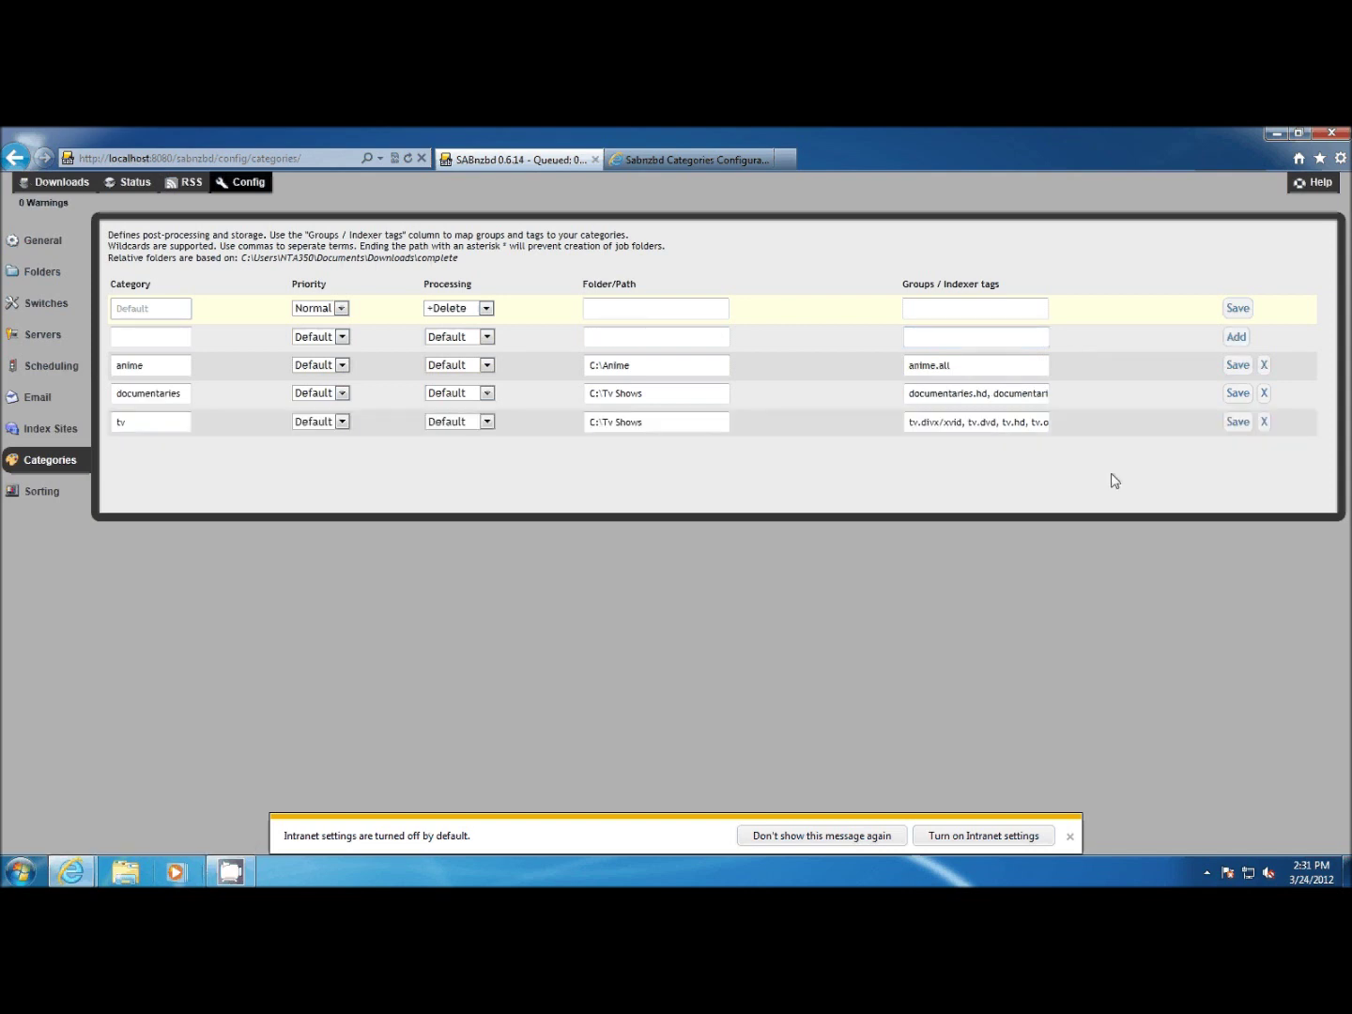
click(709, 165)
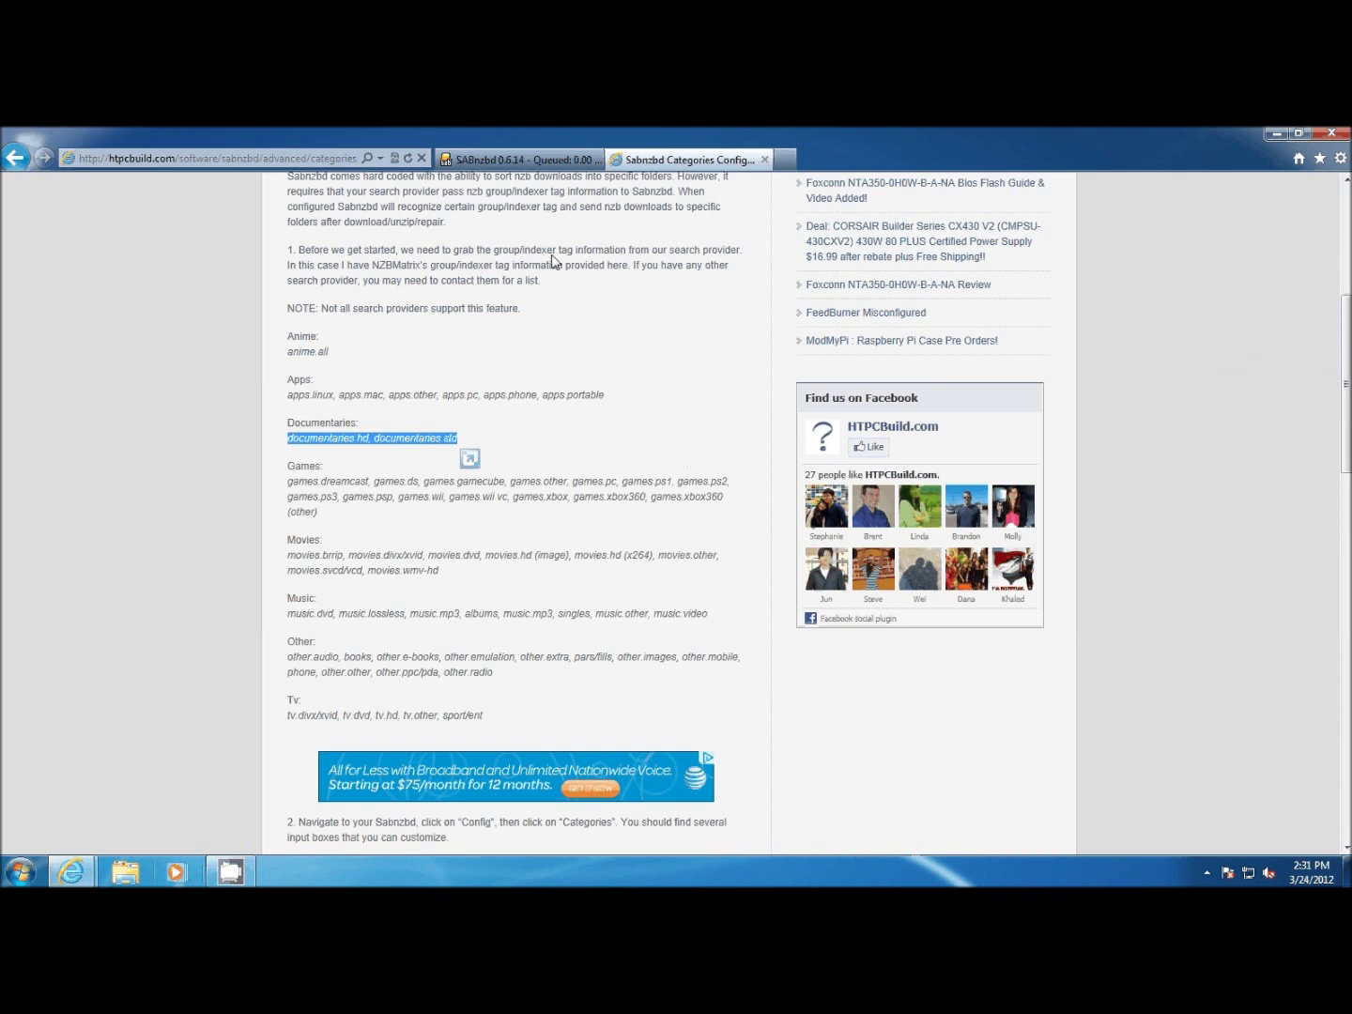
- Add Games with the guide's full games tag list and folder C:\Games, and save it
double_click(298, 468)
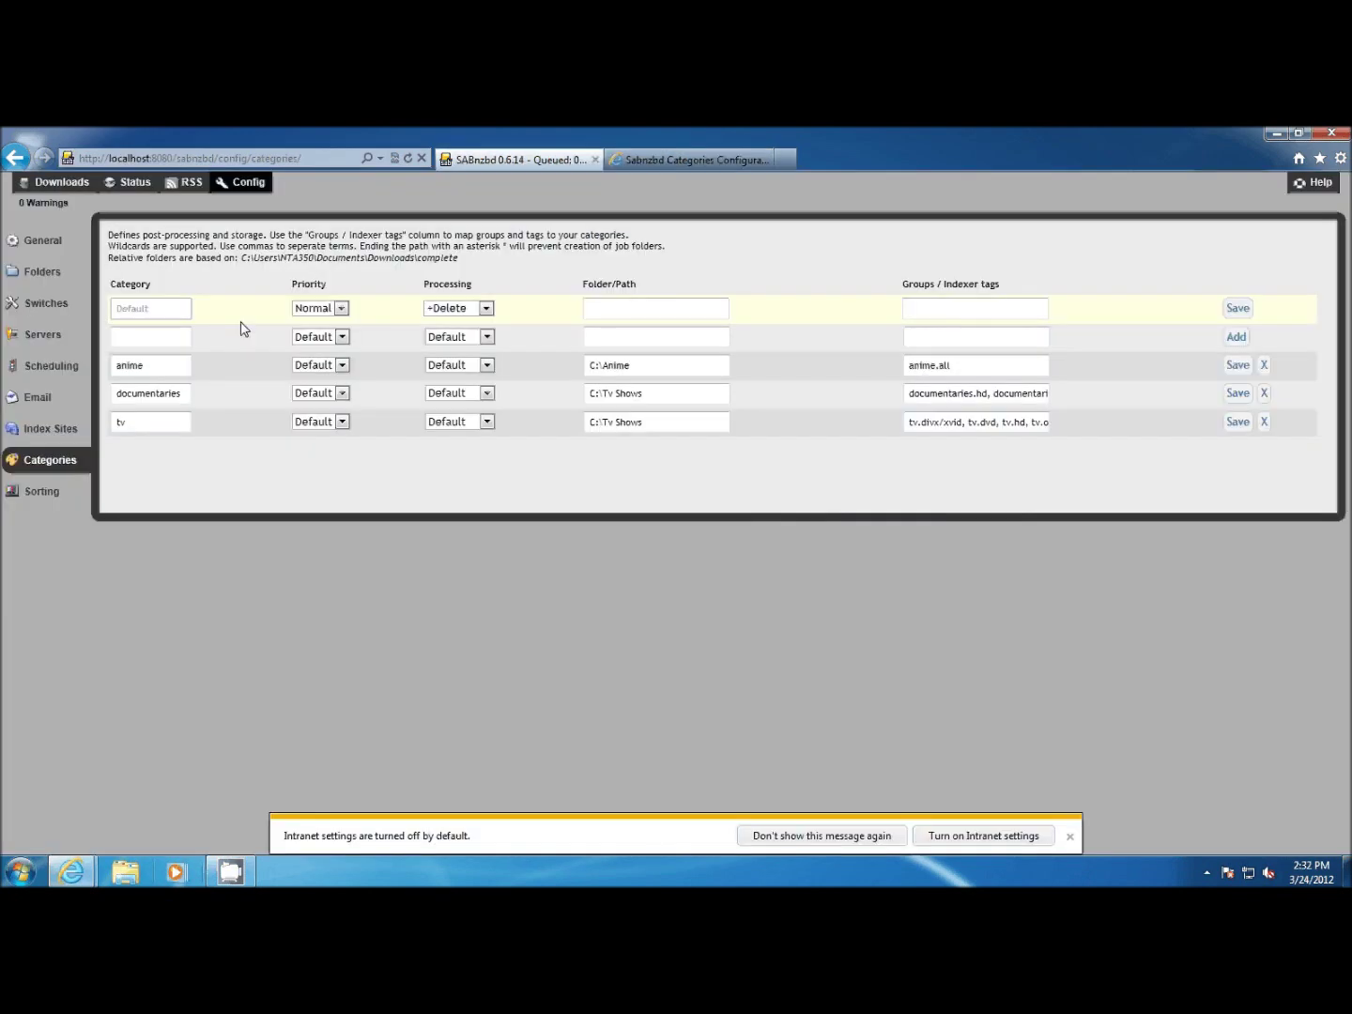
text(Games)
key(ctrl+Tab)
drag(288, 481, 317, 511)
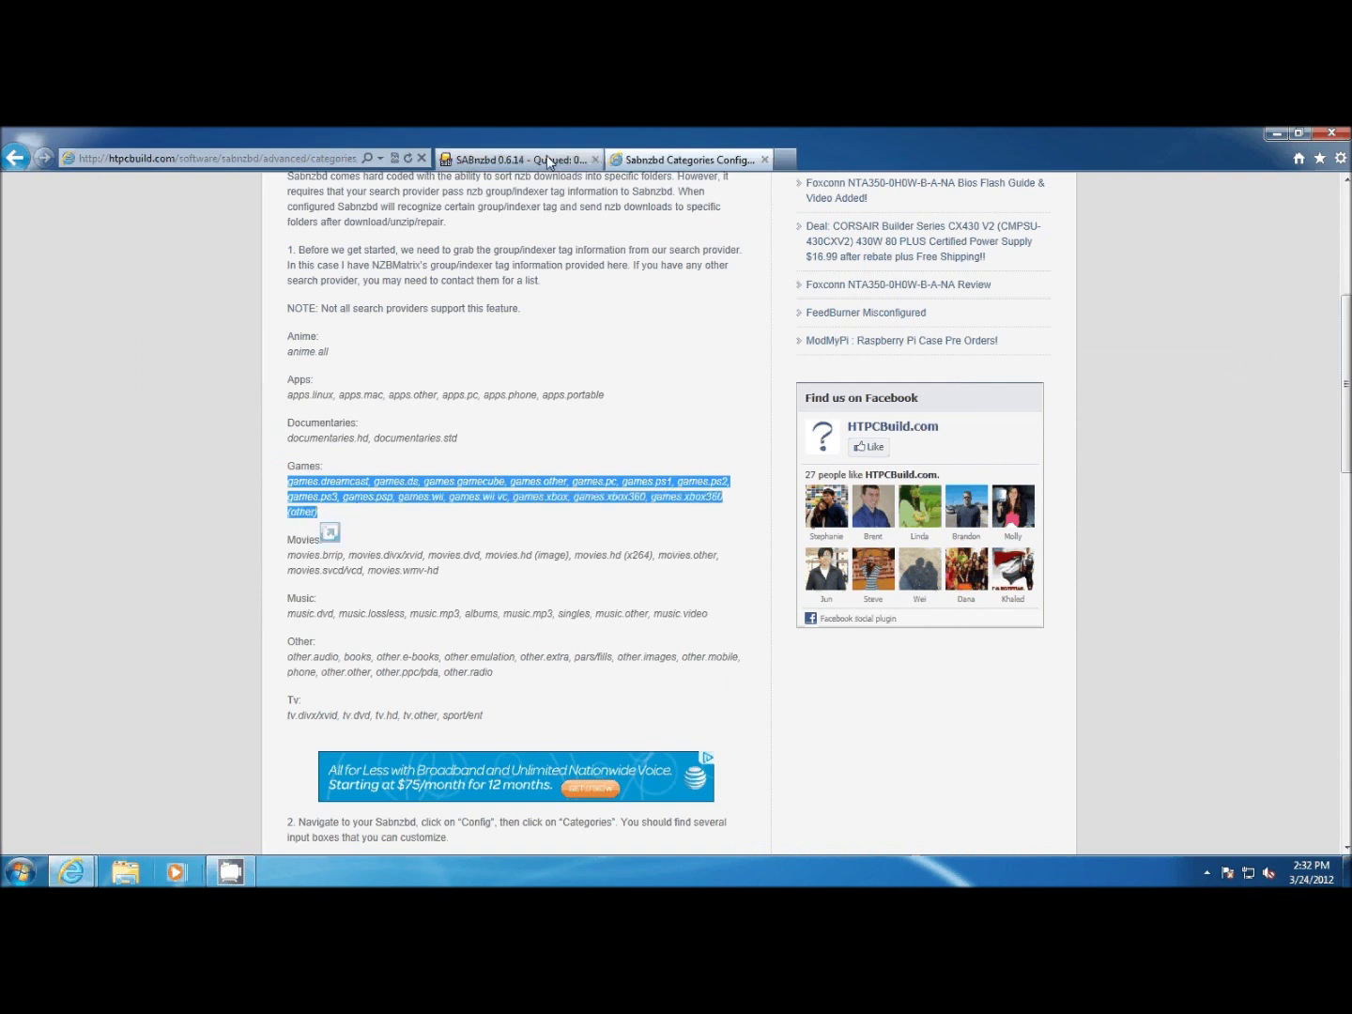
click(549, 163)
click(910, 341)
key(ctrl+v)
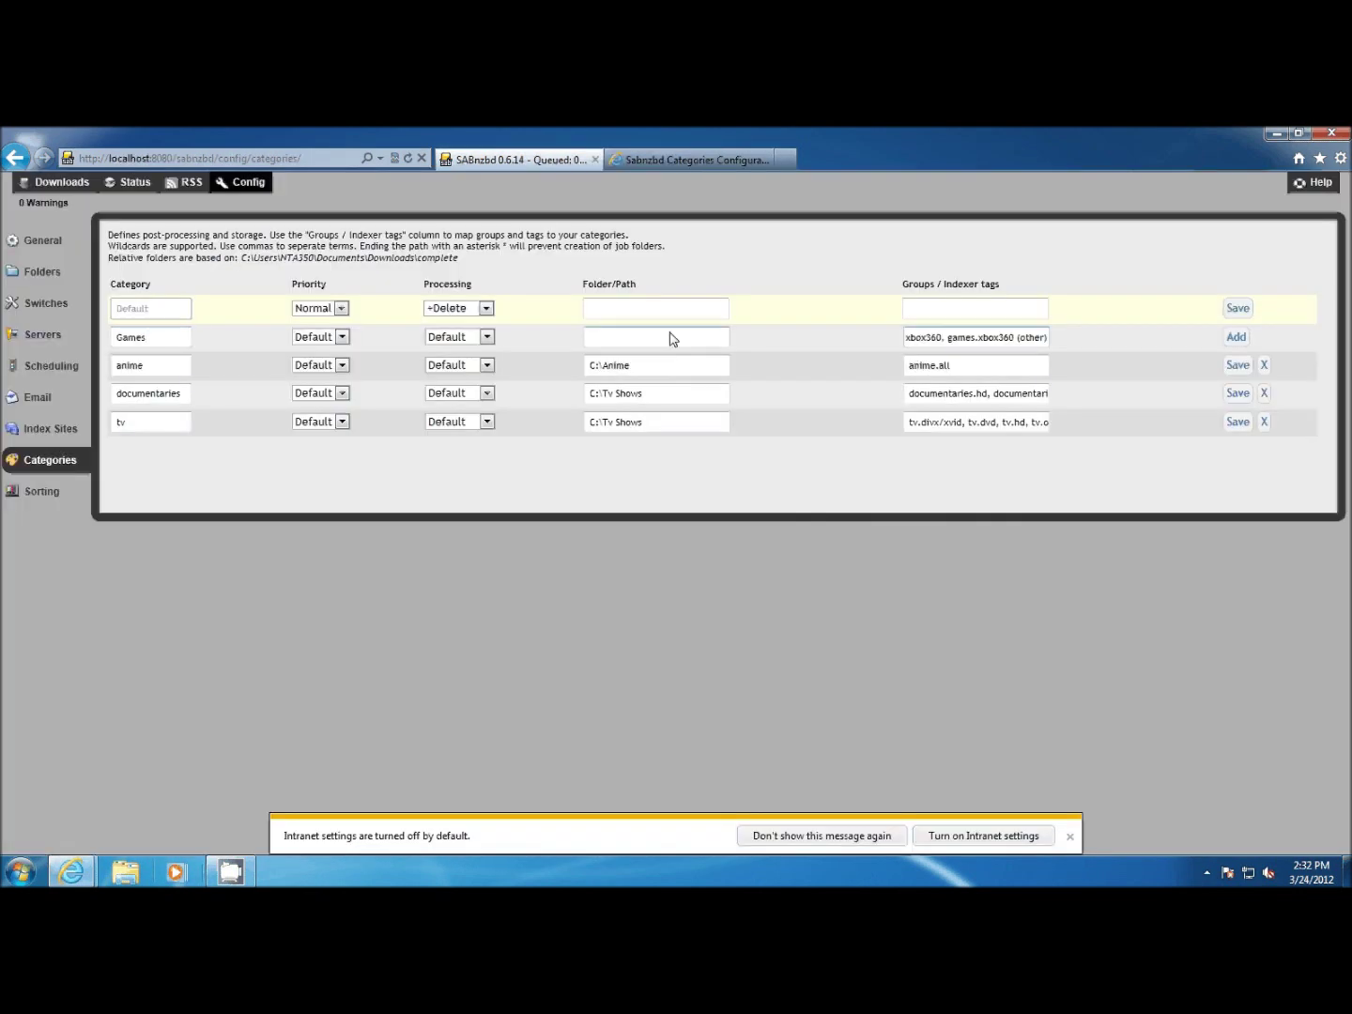
click(671, 338)
text(c:\Games)
key(Return)
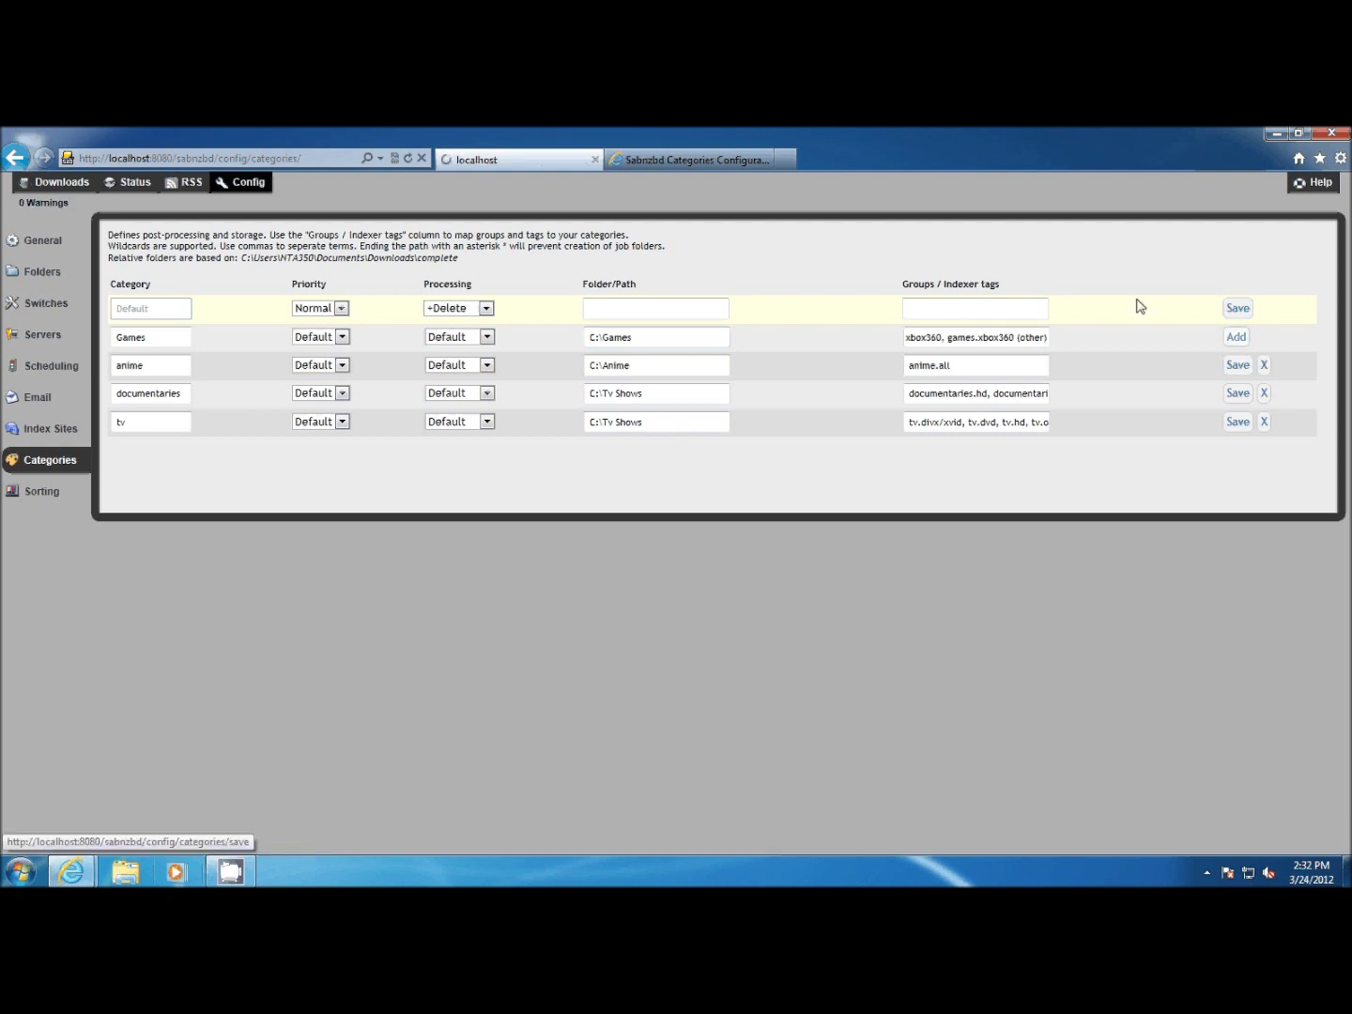
- Name the new category Music Lossless, correcting the misspelled ending
click(698, 162)
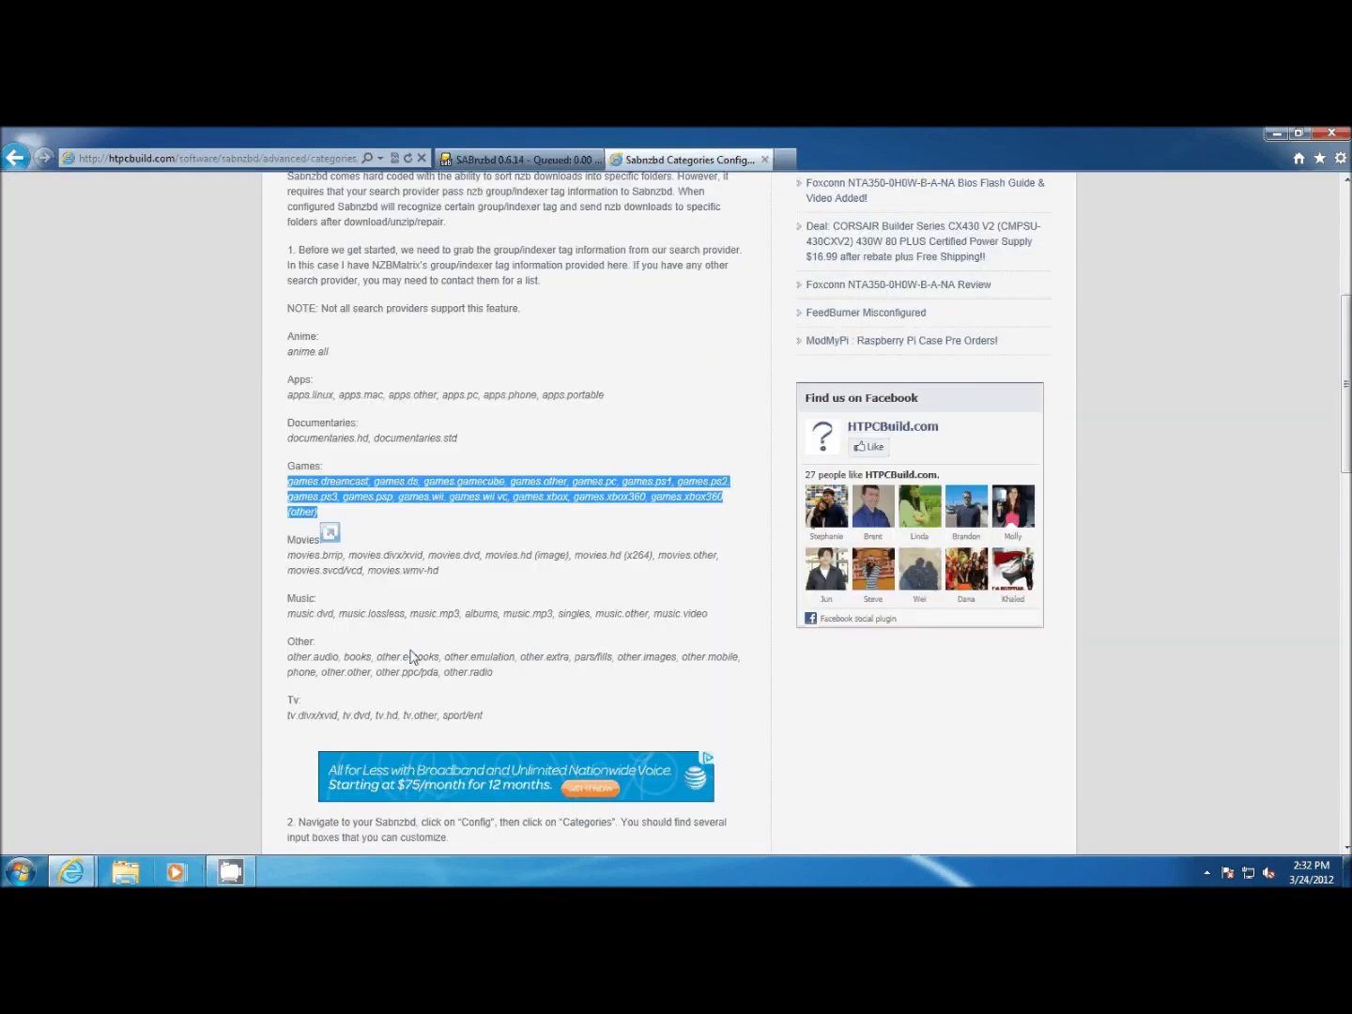
click(303, 613)
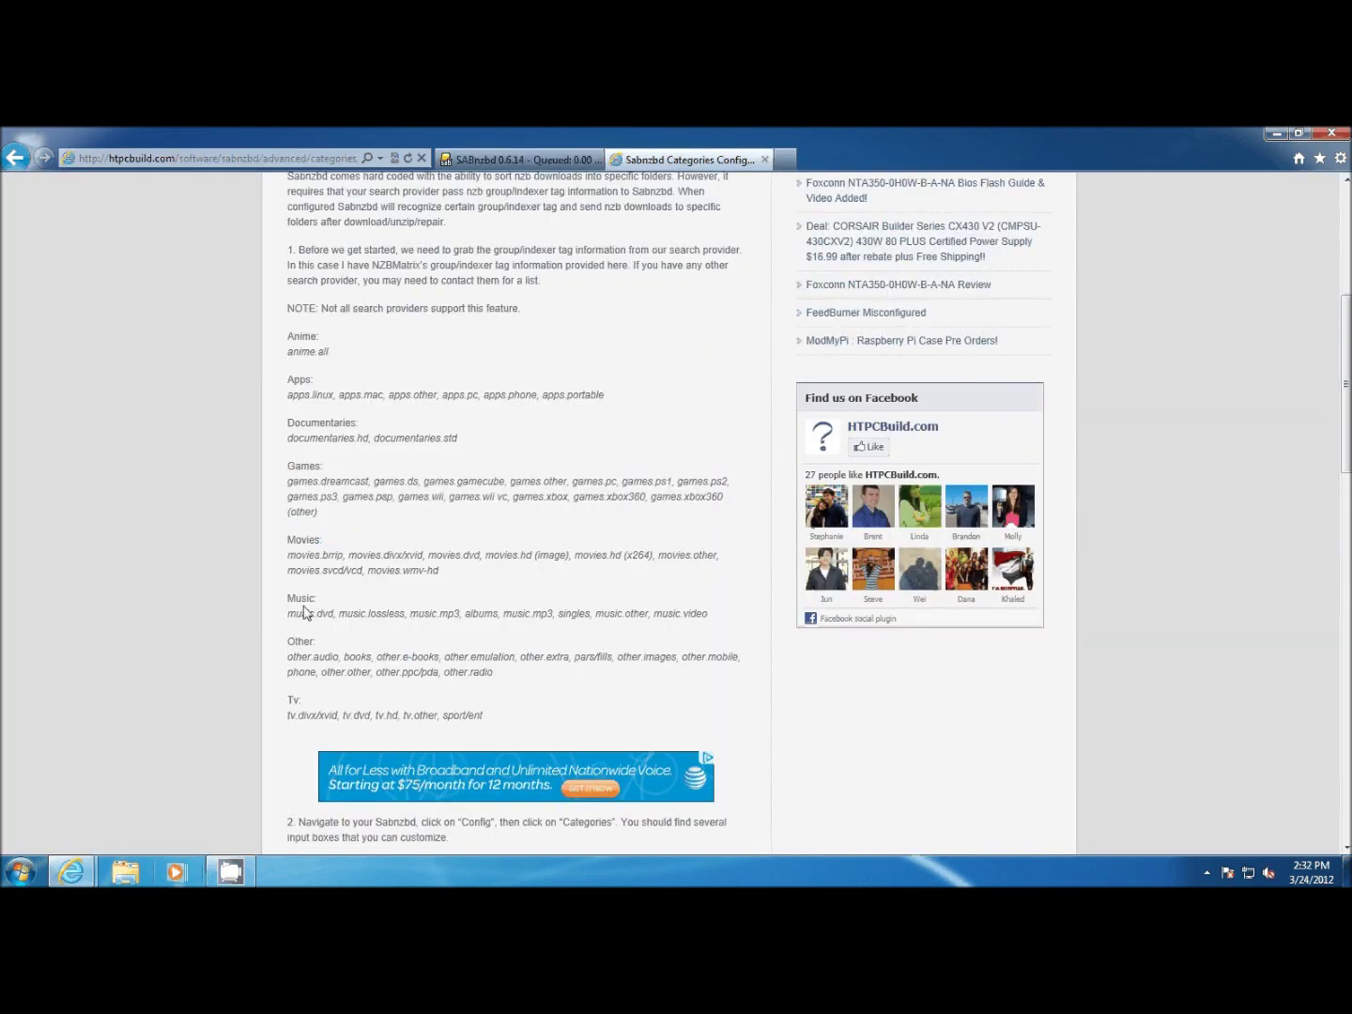
drag(288, 598, 316, 599)
key(ctrl+c)
click(521, 161)
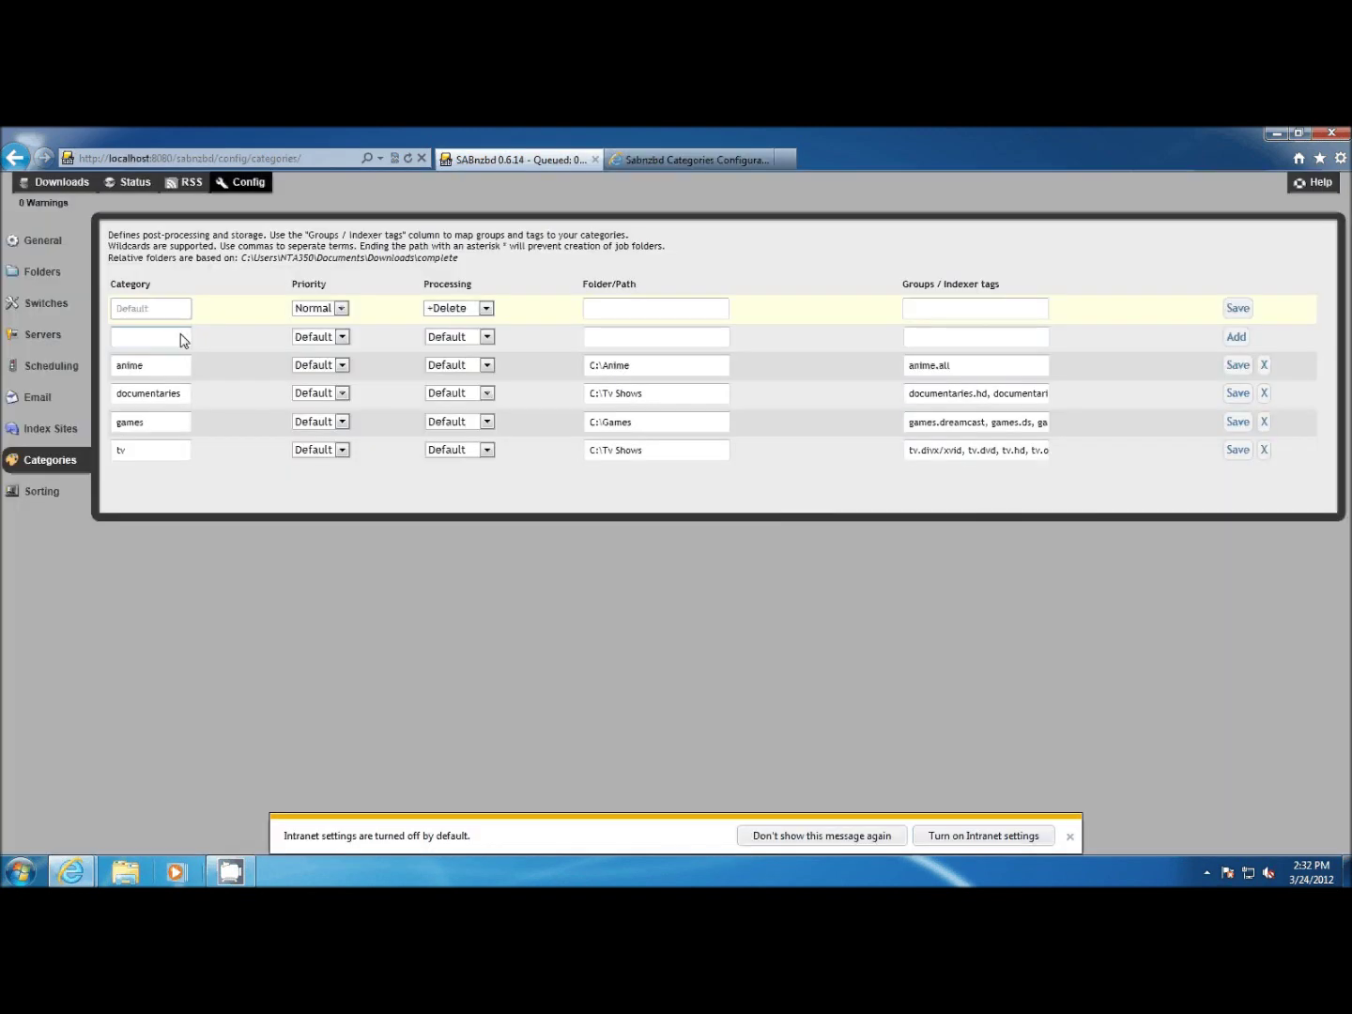
click(182, 340)
key(ctrl+v)
text(Loseless)
key(BackSpace)
key(BackSpace)
key(BackSpace)
key(BackSpace)
key(BackSpace)
text(sless)
- Give it the music.lossless tag and folder C:\Music Lossless, then save
click(687, 163)
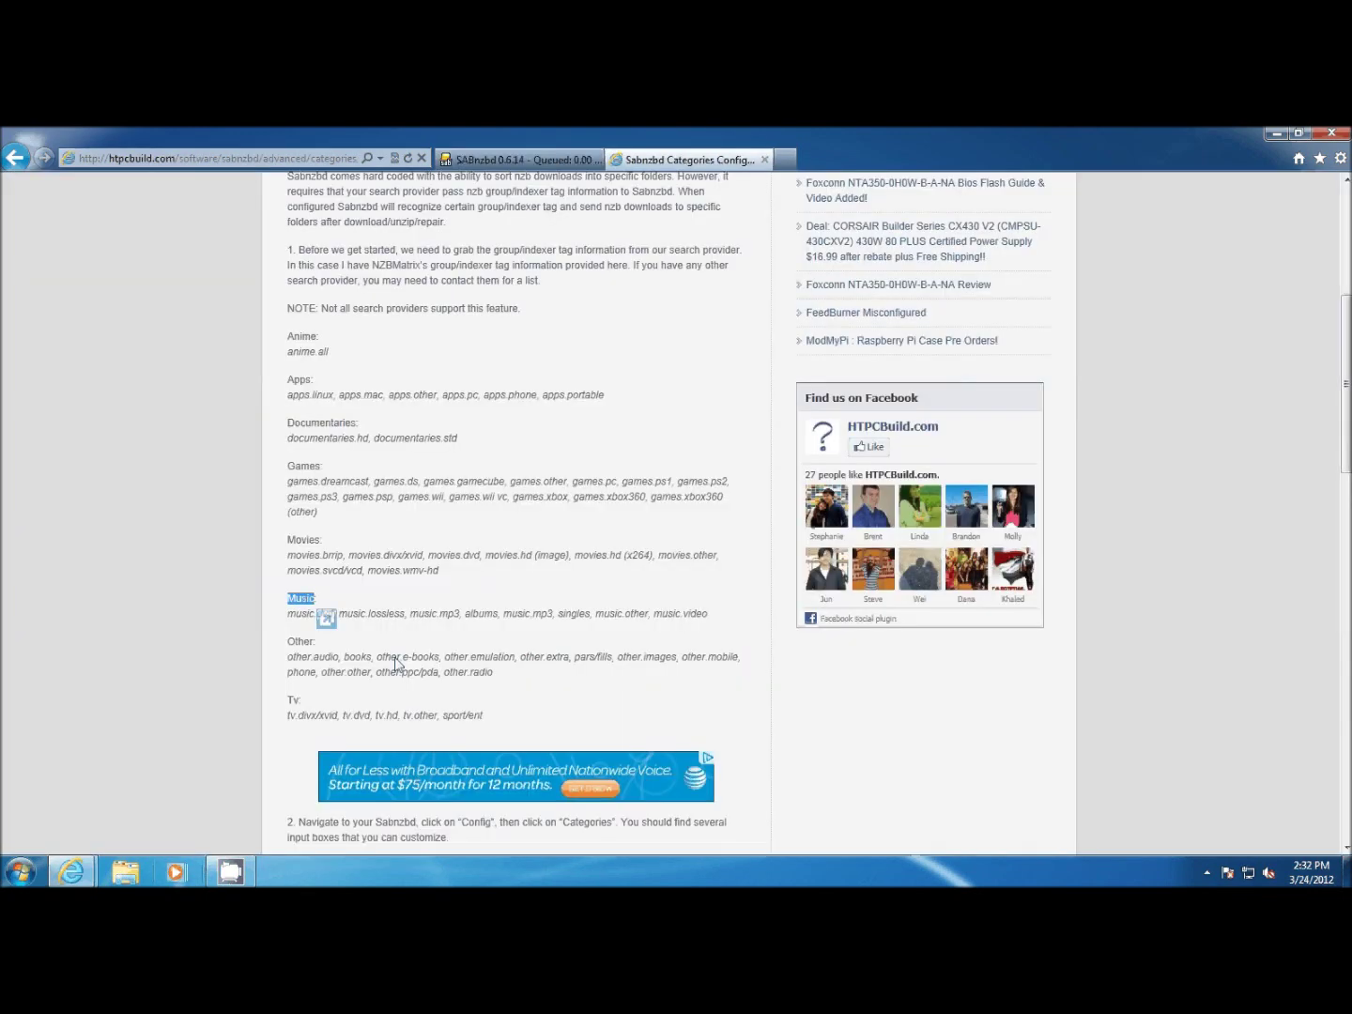
click(342, 621)
double_click(343, 615)
key(ctrl+c)
key(ctrl+Tab)
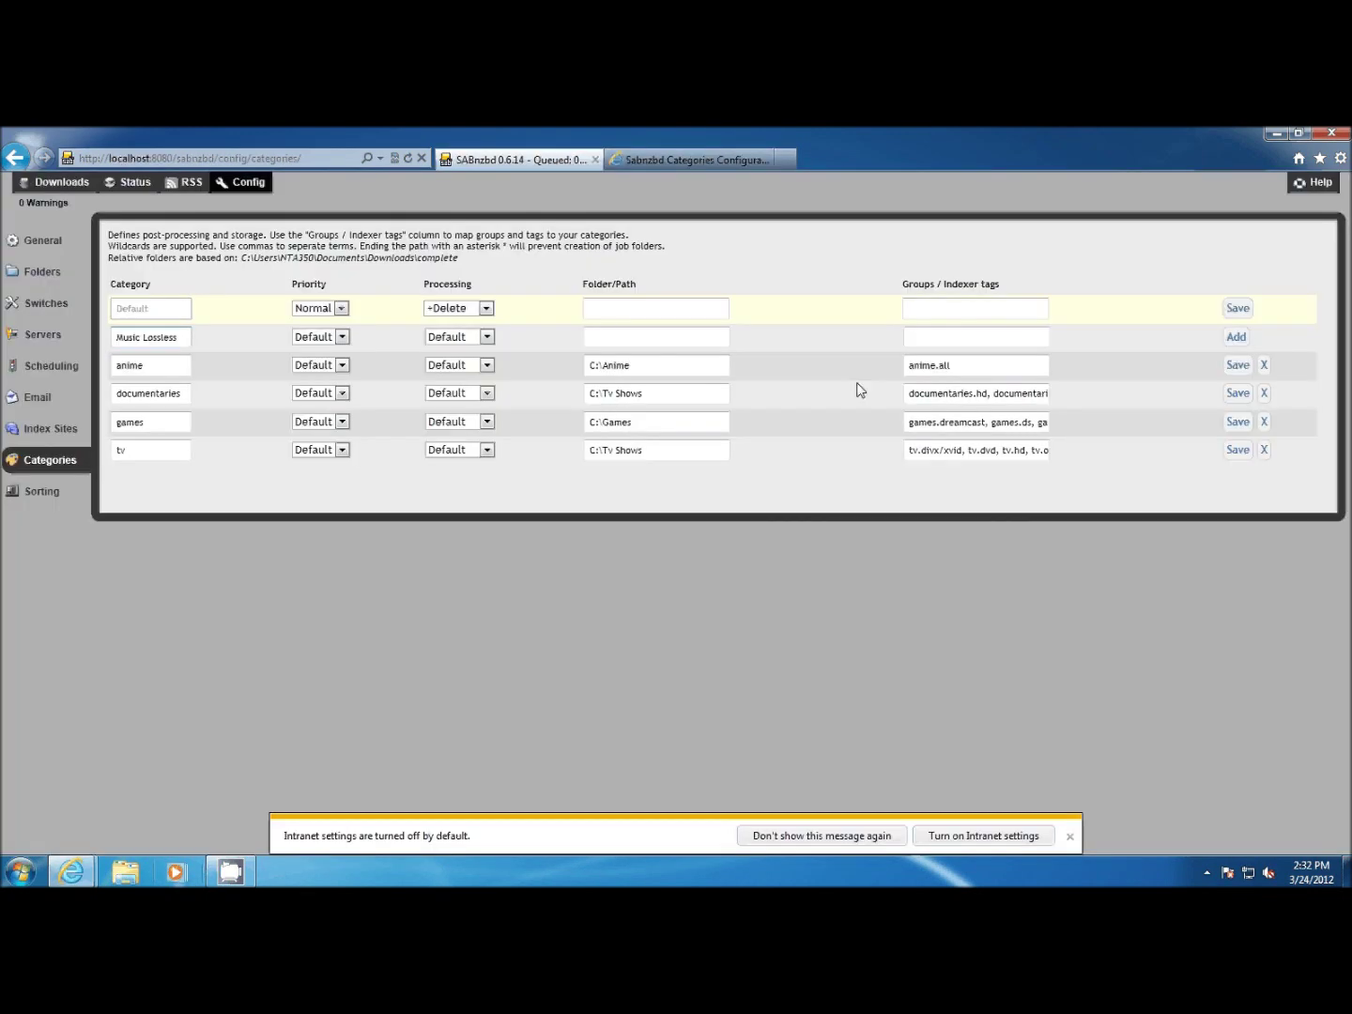
key(Tab)
key(Tab)
key(Tab)
key(Tab)
key(ctrl+v)
click(697, 345)
text(C:\Music )
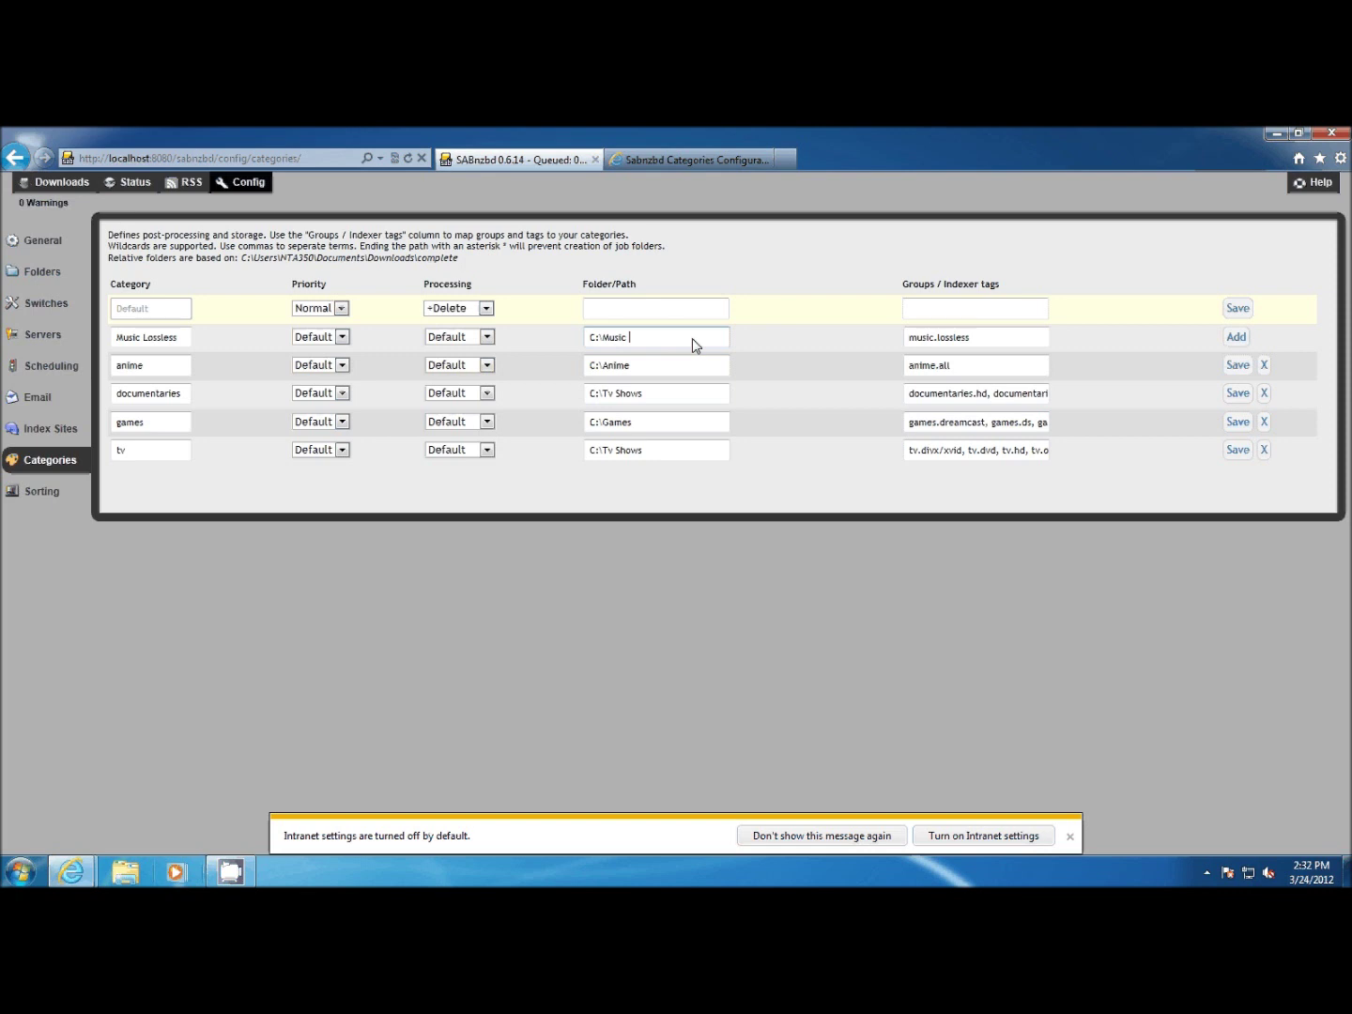
text(Lossless)
key(Return)
- Copy the Music heading from the guide for the next category
click(692, 162)
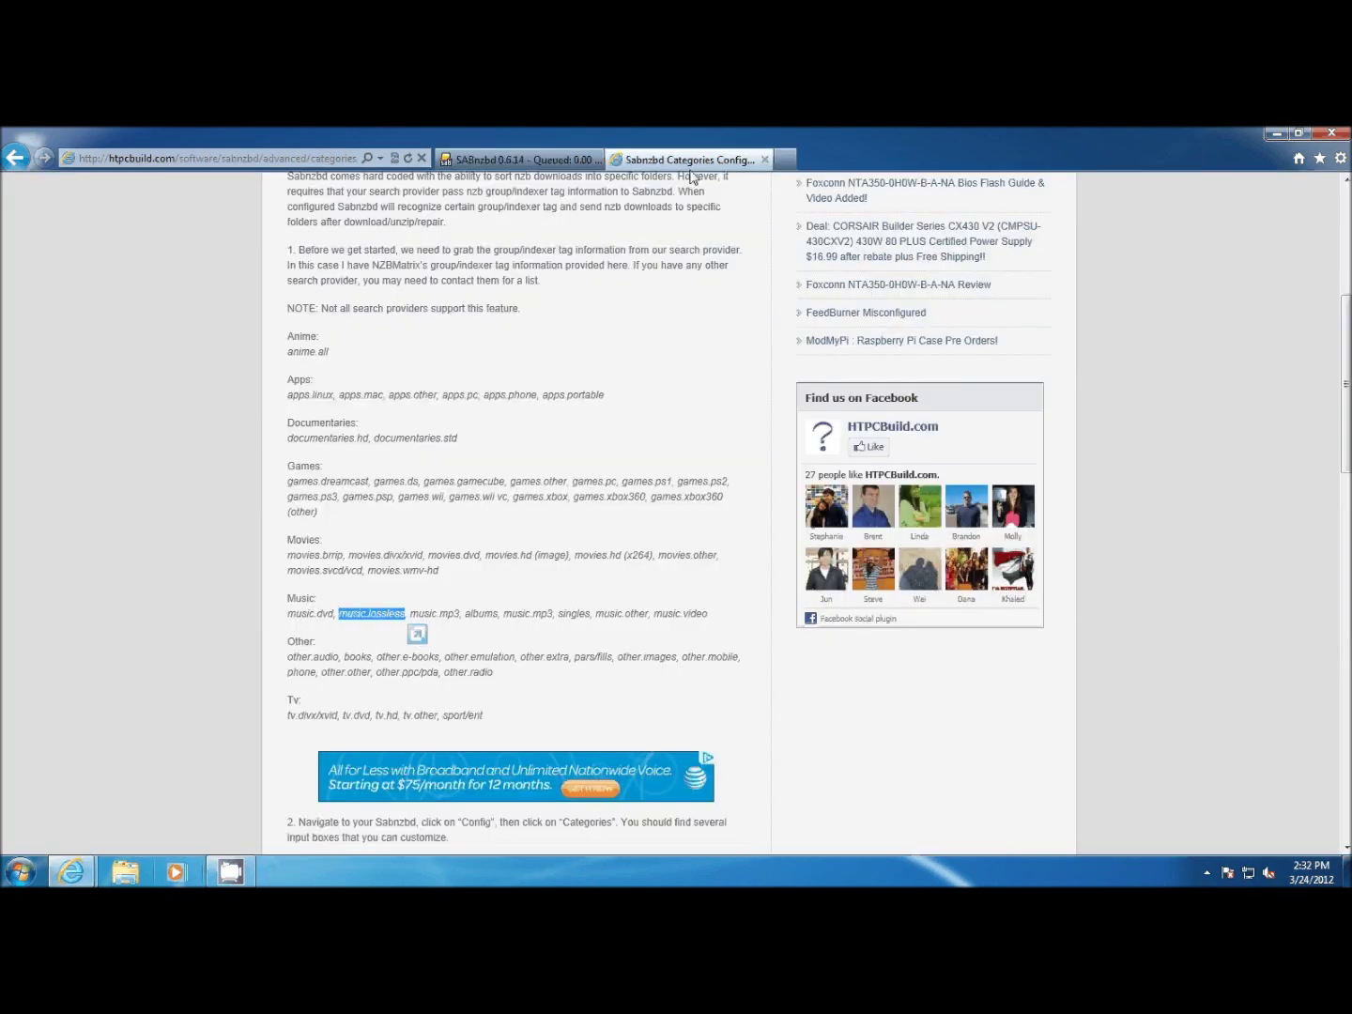
double_click(300, 598)
key(ctrl+c)
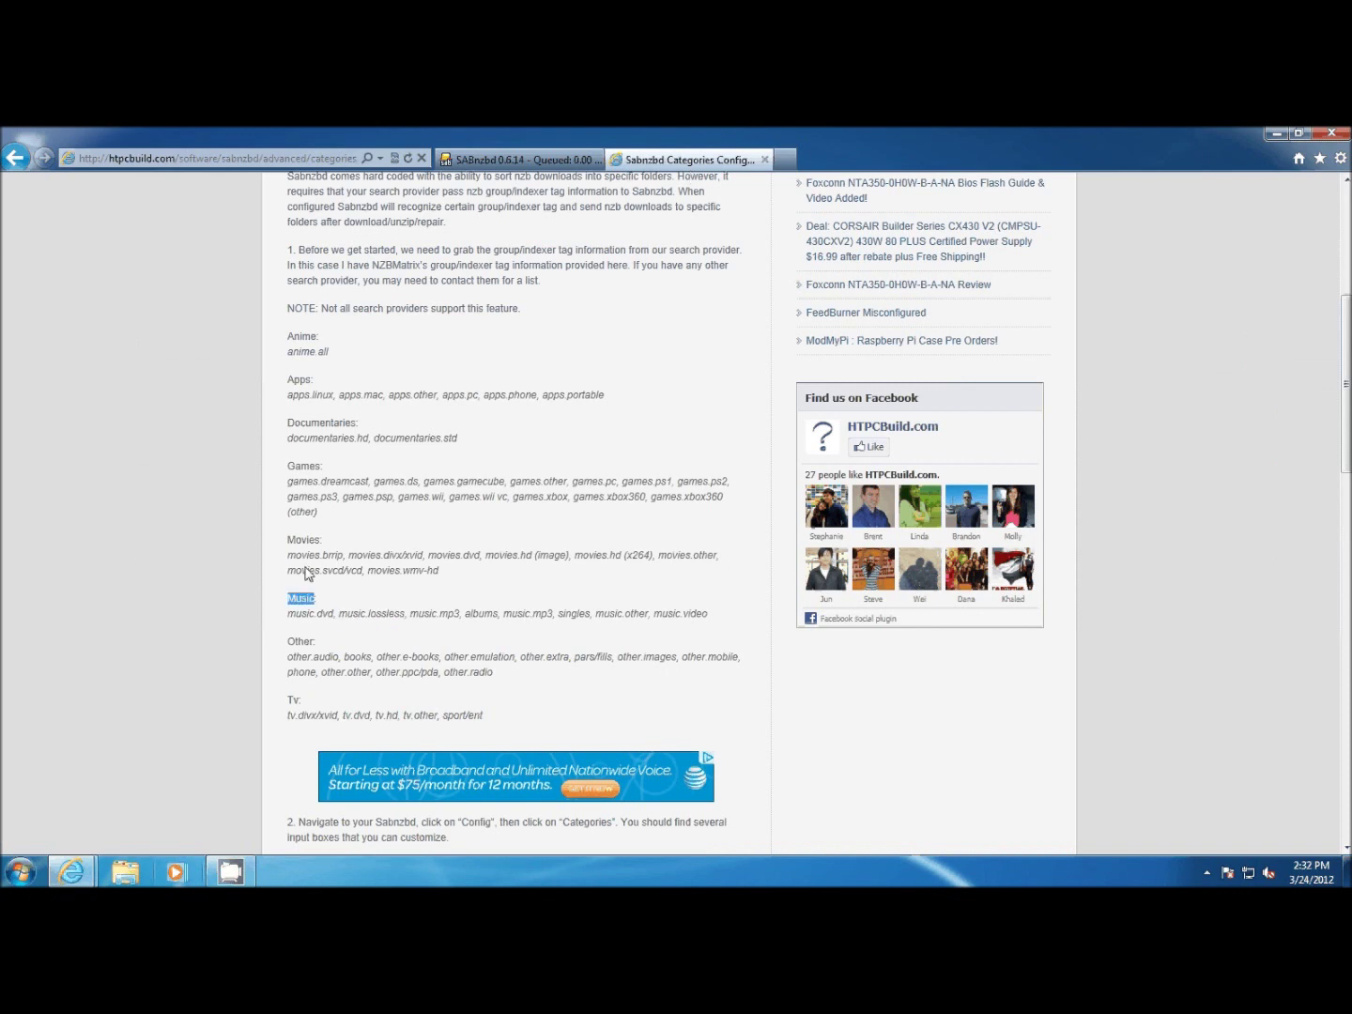
key(ctrl+Tab)
- Name the new category Music with folder path C:\Music
key(ctrl+v)
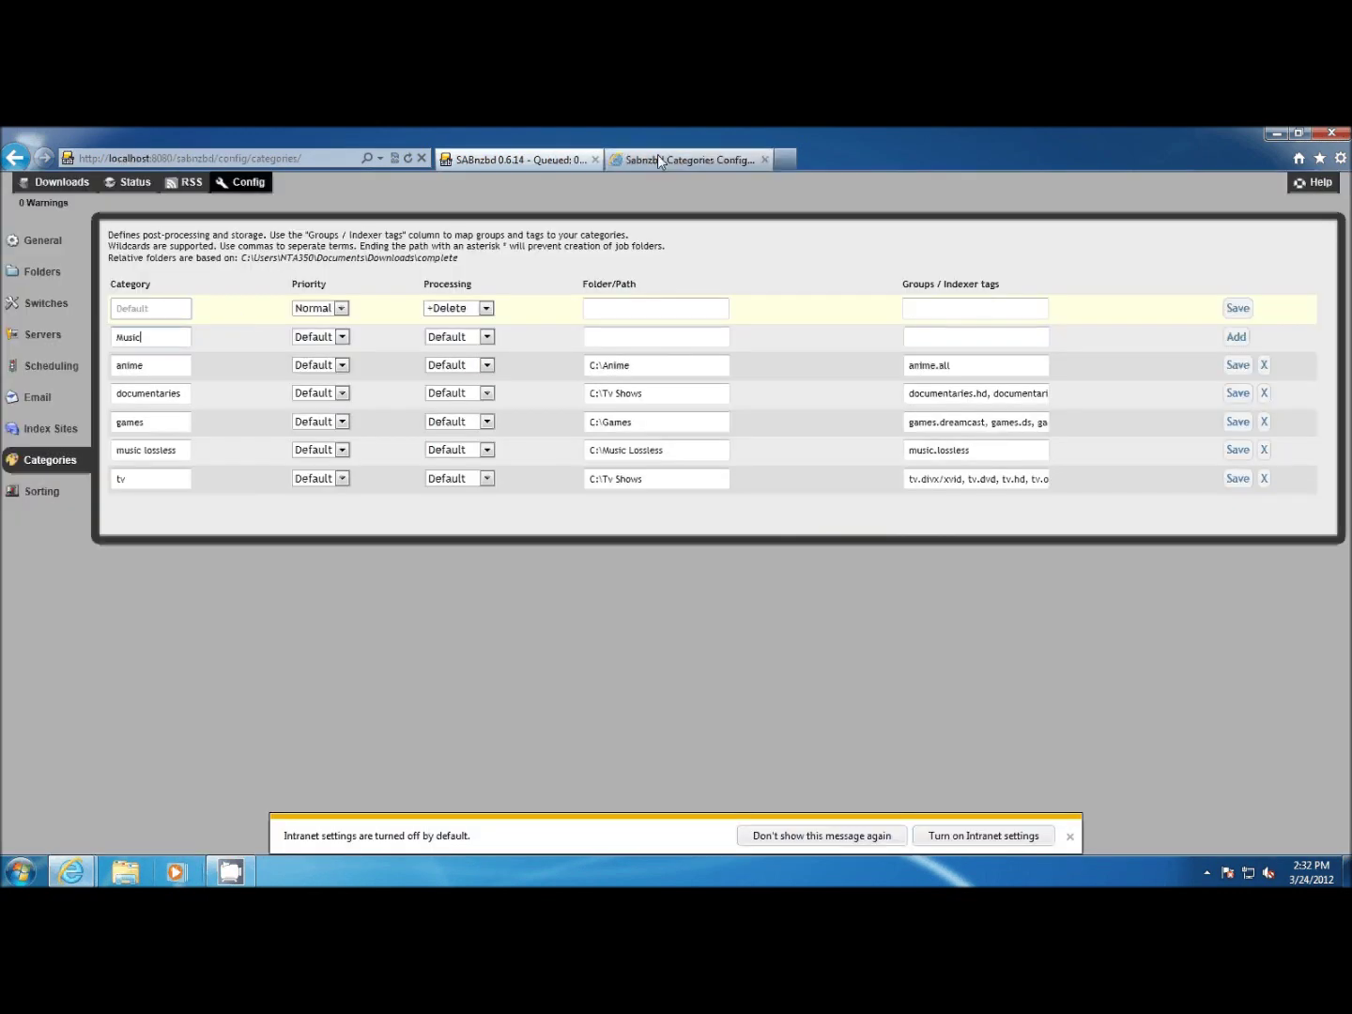
click(627, 340)
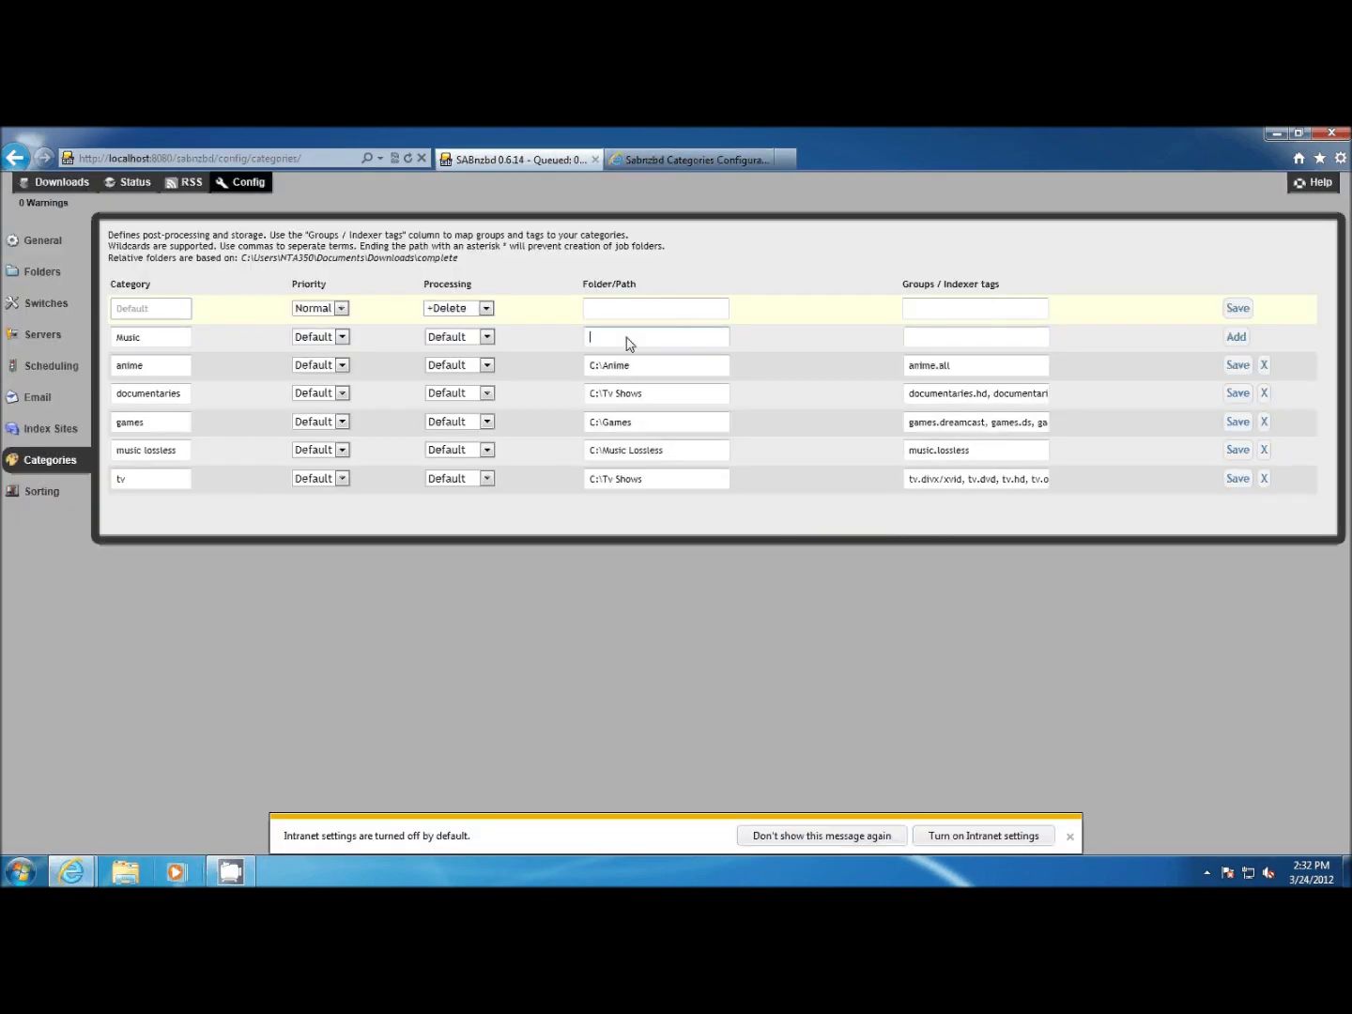
text(C:\Music)
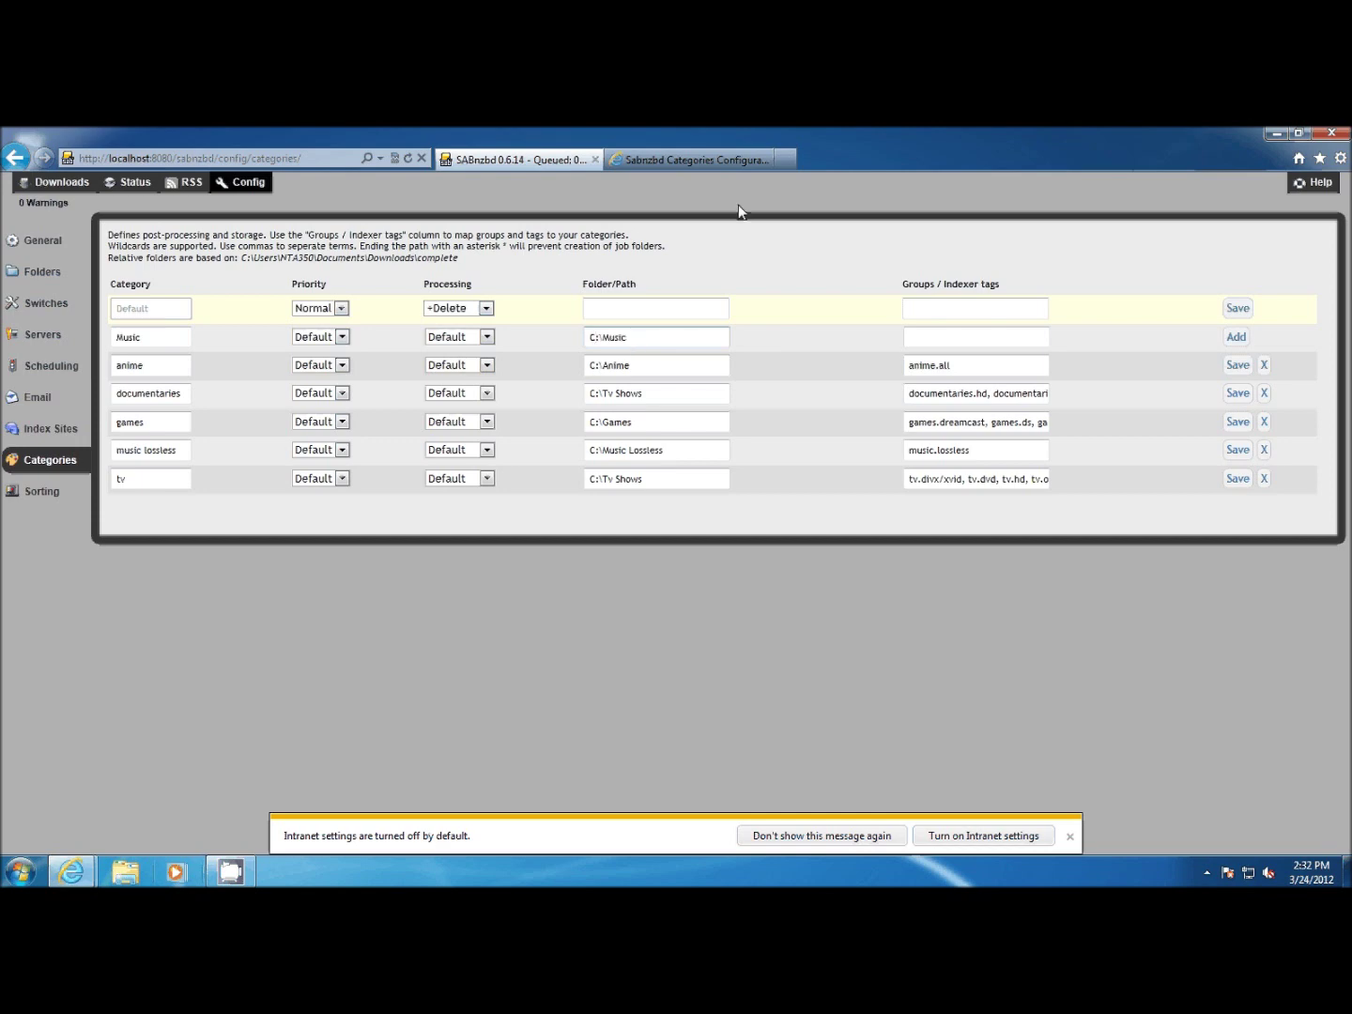
- Paste the guide's music tag line, remove music.lossless, and add the category
click(698, 161)
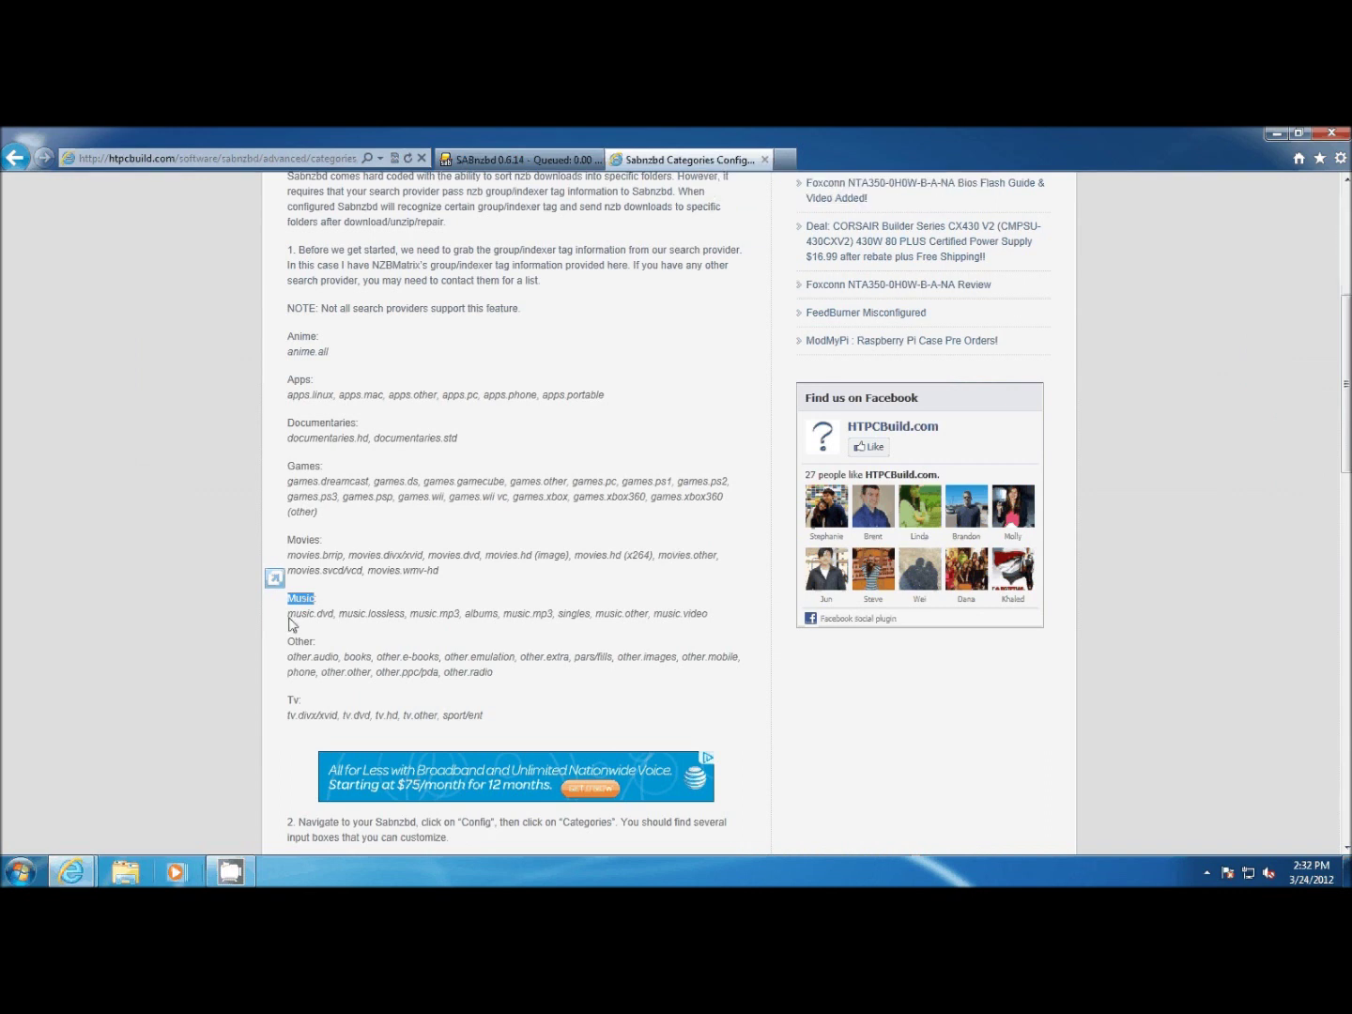
drag(289, 617, 724, 638)
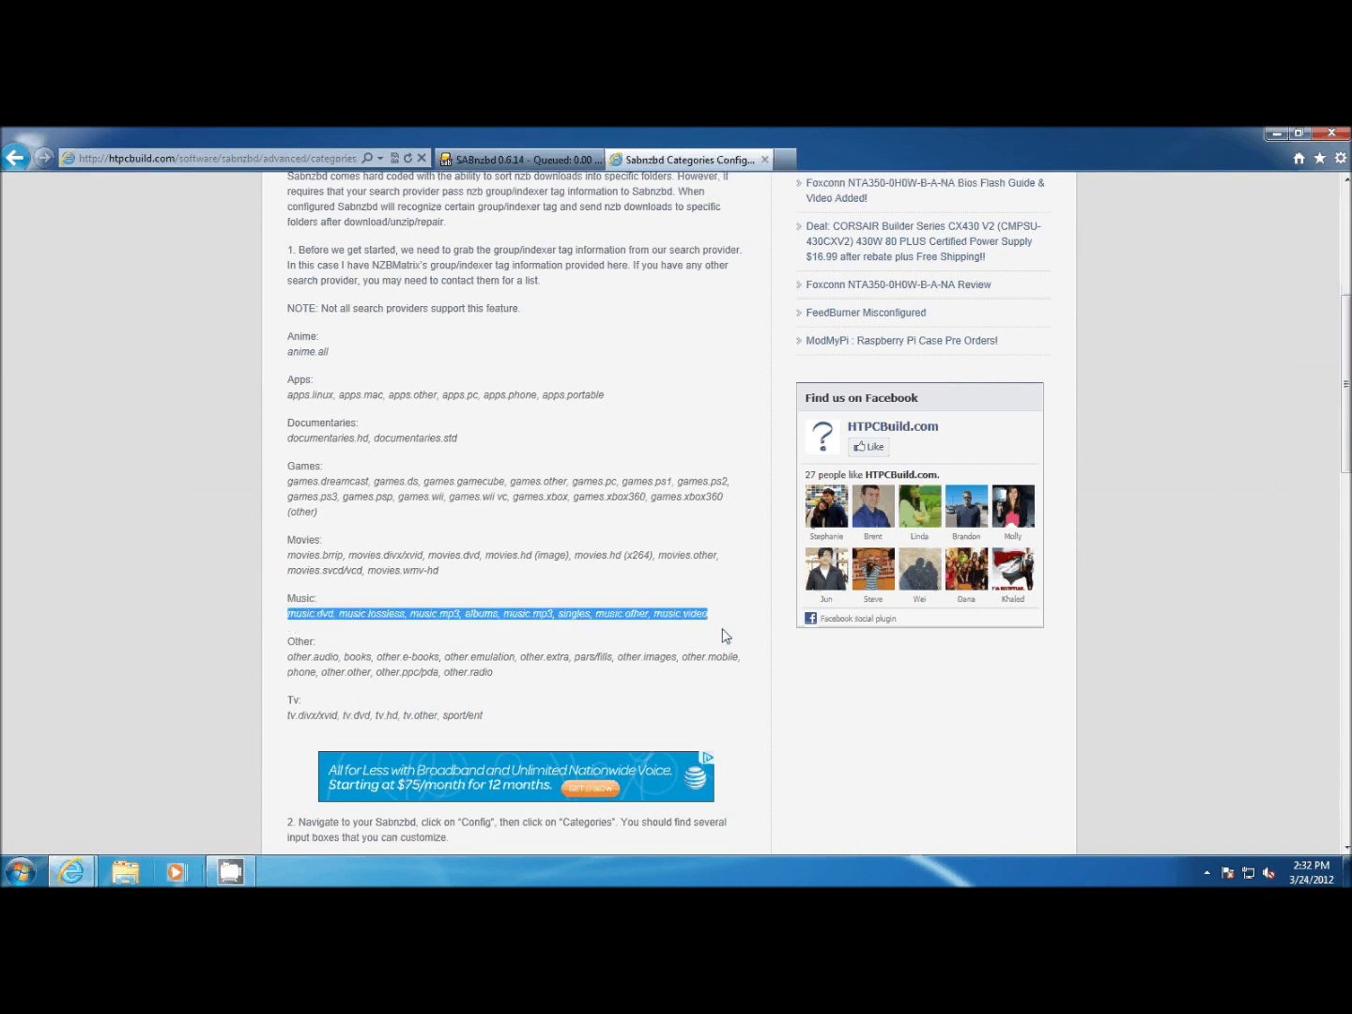
click(527, 159)
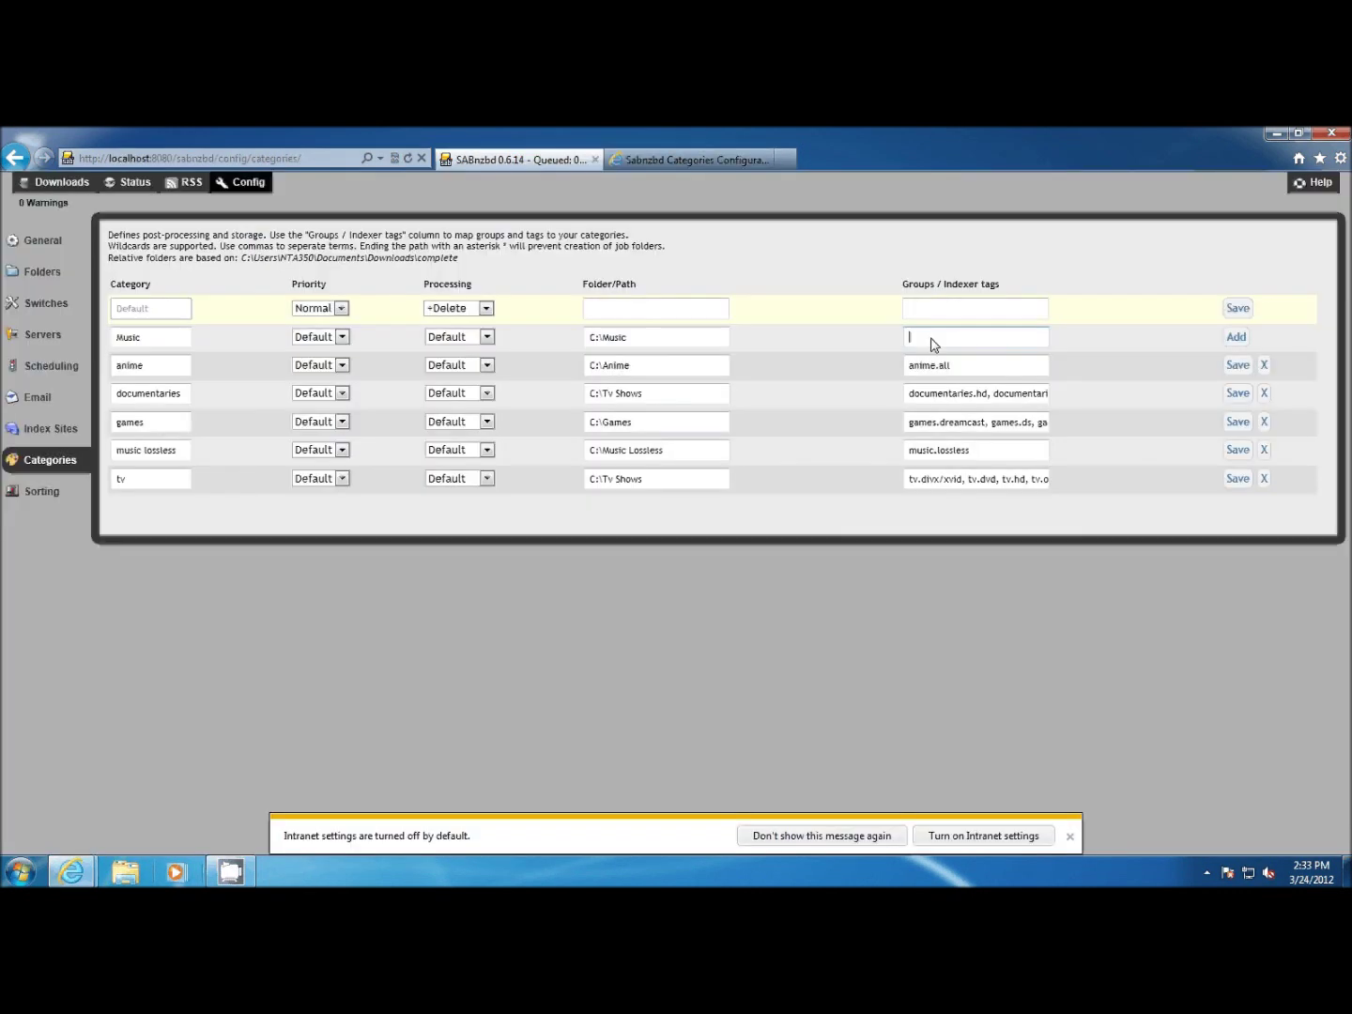
key(ctrl+v)
key(ctrl+a)
click(952, 340)
key(Delete)
key(Delete)
key(Delete)
key(Delete)
key(Delete)
key(Delete)
key(Delete)
key(Delete)
key(Delete)
key(Delete)
key(Delete)
key(Delete)
key(Delete)
key(Delete)
key(Delete)
key(Delete)
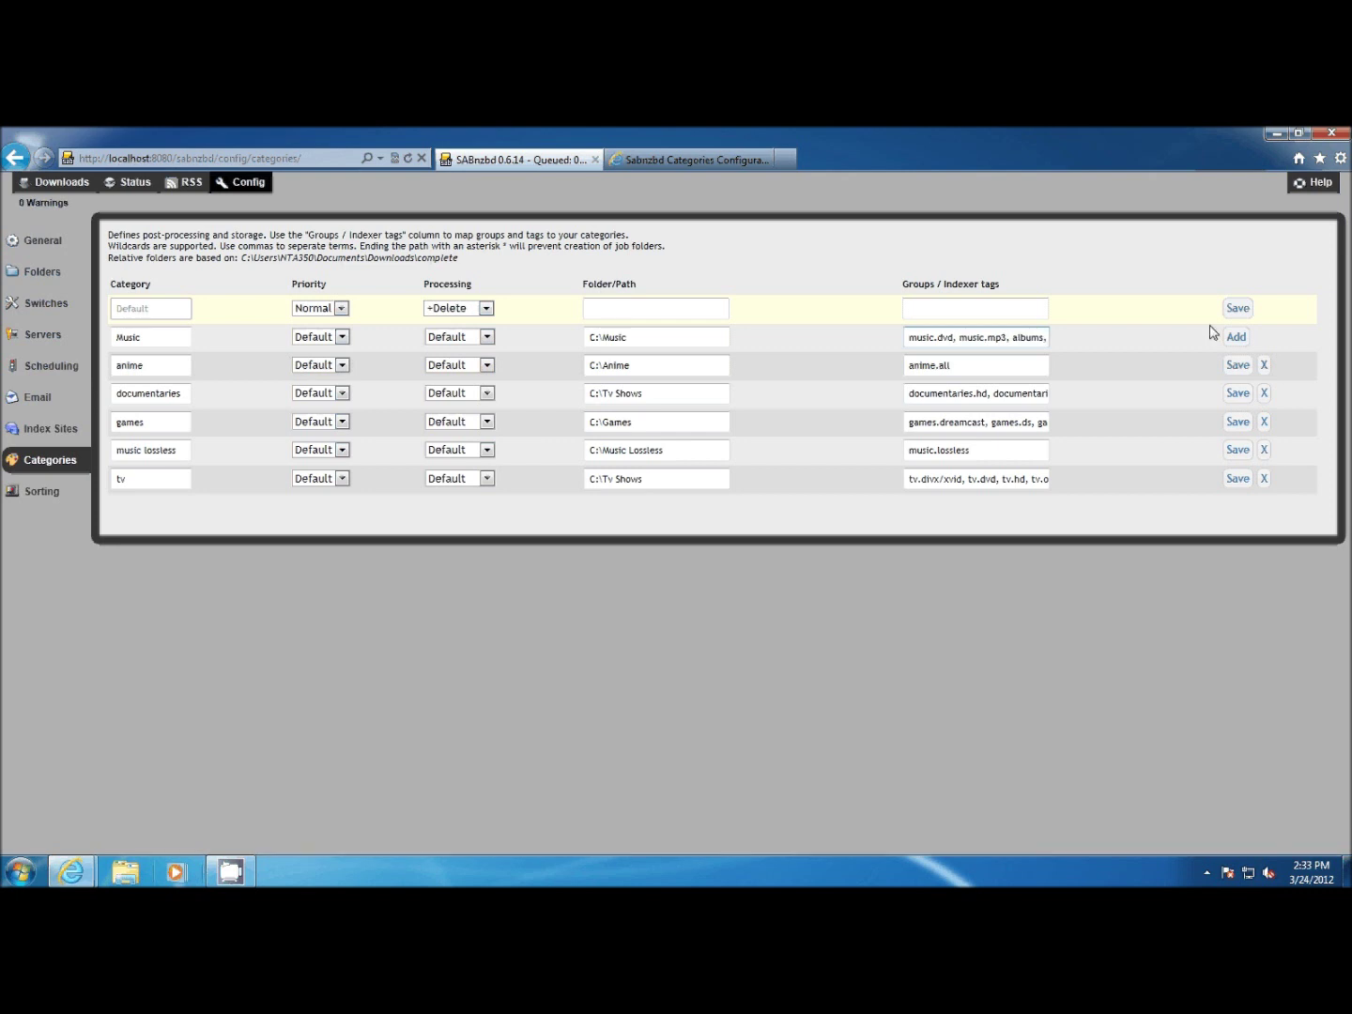
click(1235, 337)
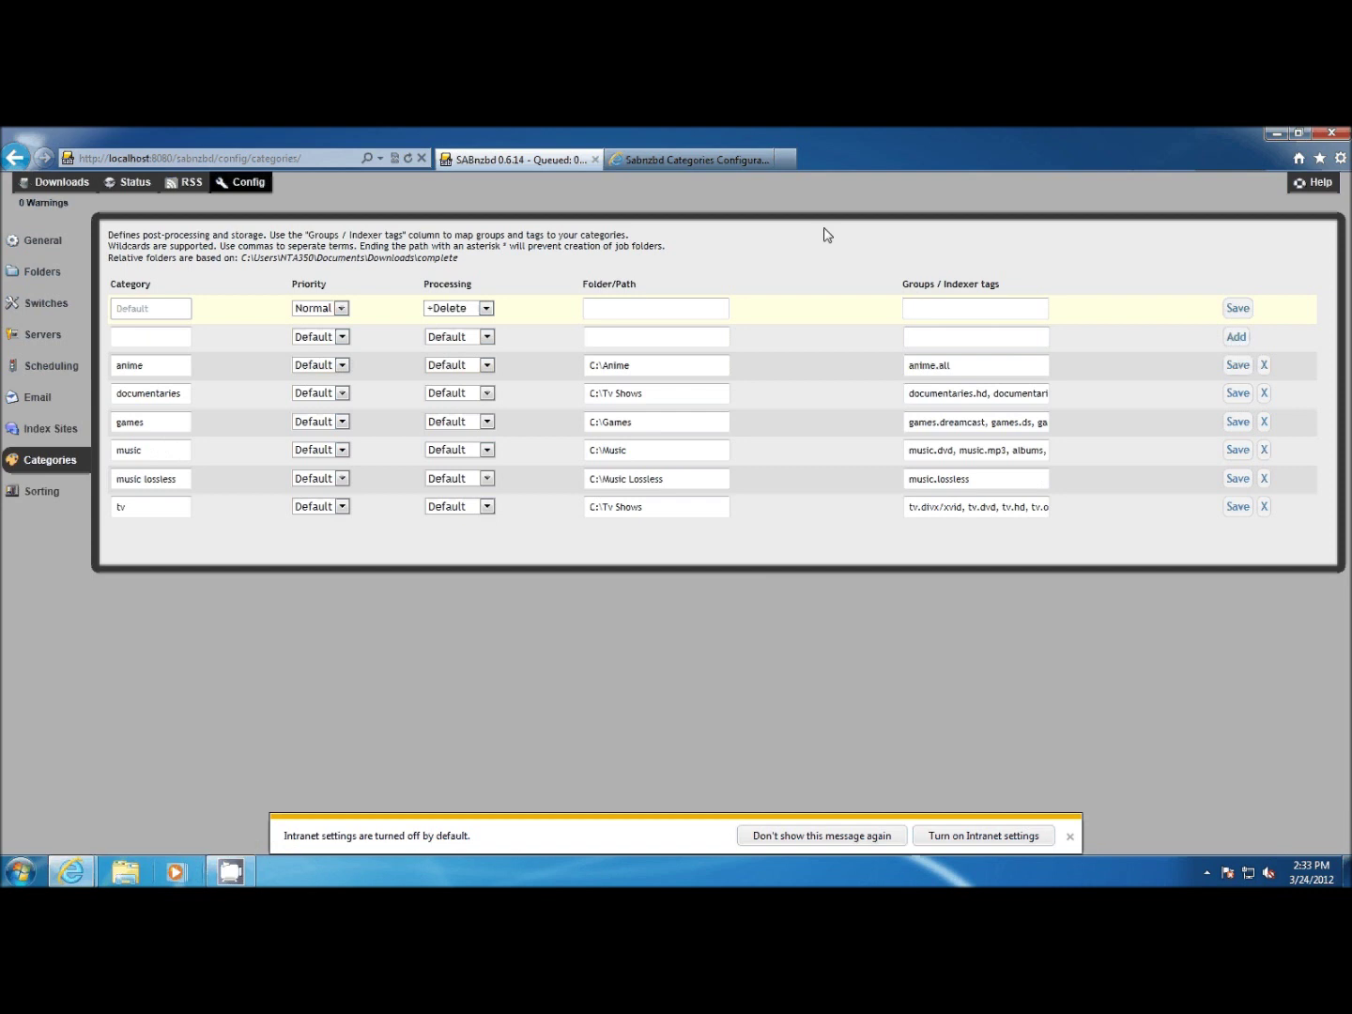